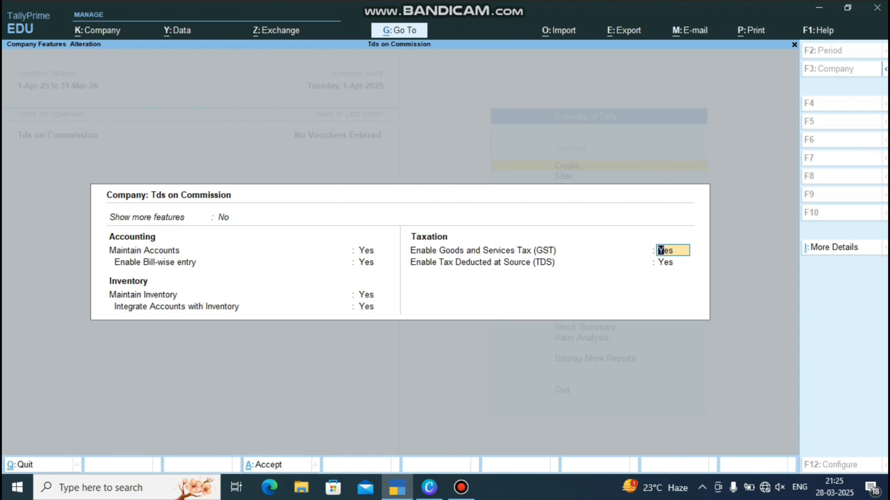
Keep GST enabled for the company and accept its GST details with state Uttar Pradesh, Regular registration and monthly GSTR1.
key(Return)
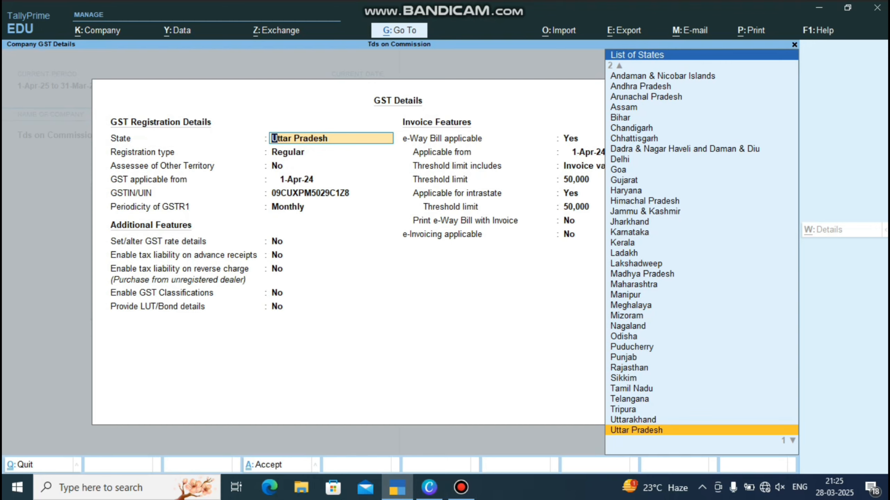
key(Return)
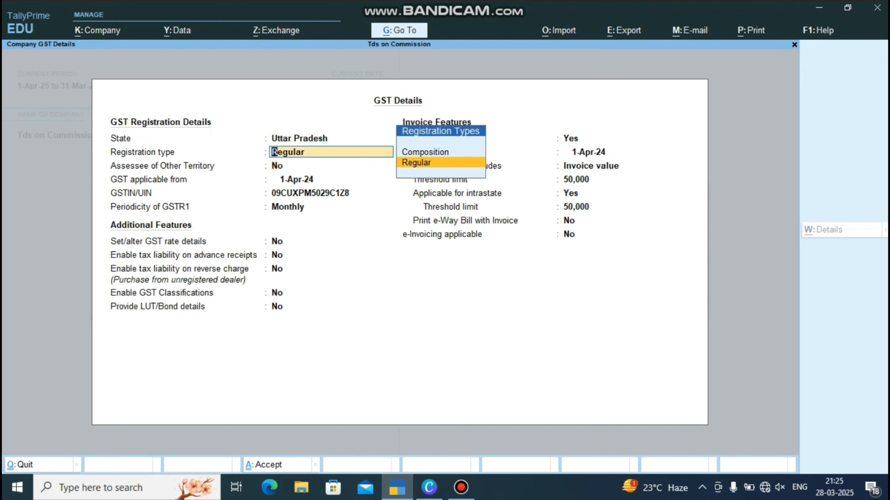
key(Return)
key(Return)
key(Return)
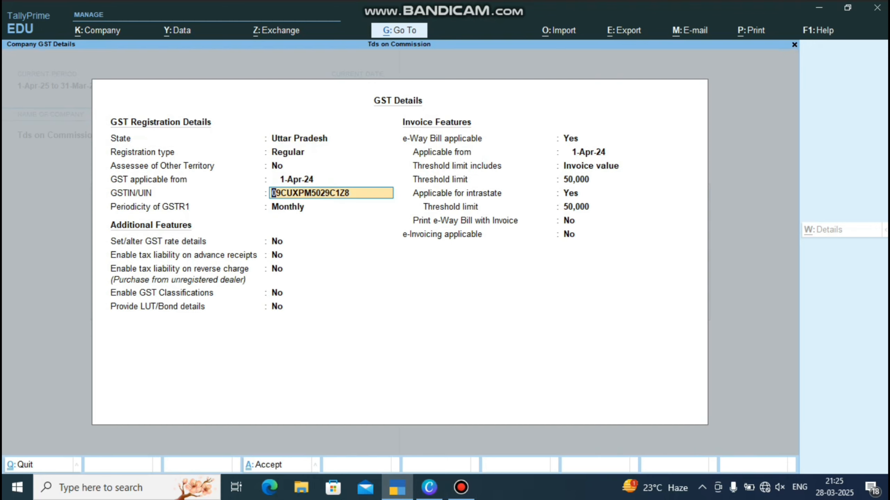
key(Return)
key(Return)
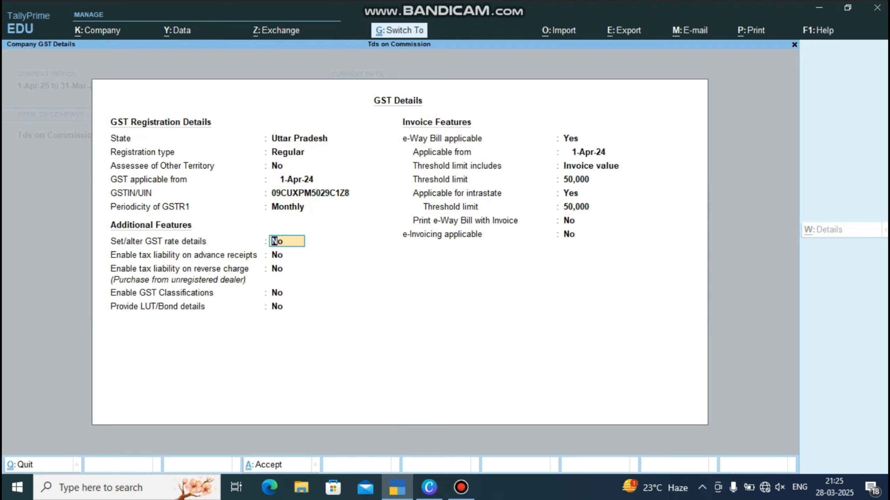
key(ctrl+a)
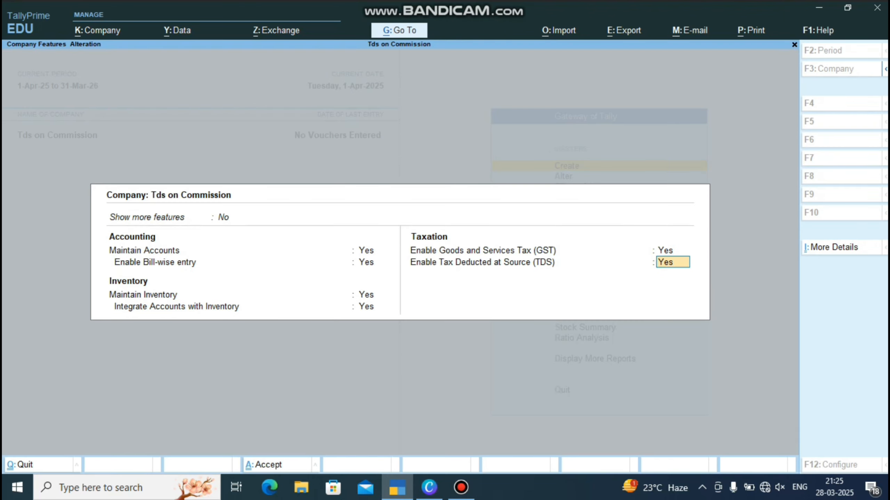
Keep TDS enabled, accept the TDS deductor details with deductor type Company, and save the company features.
key(Return)
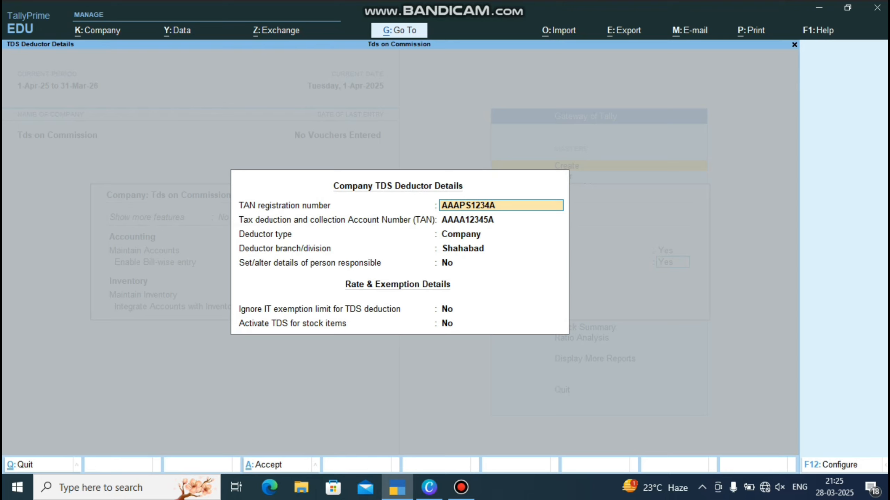
key(Return)
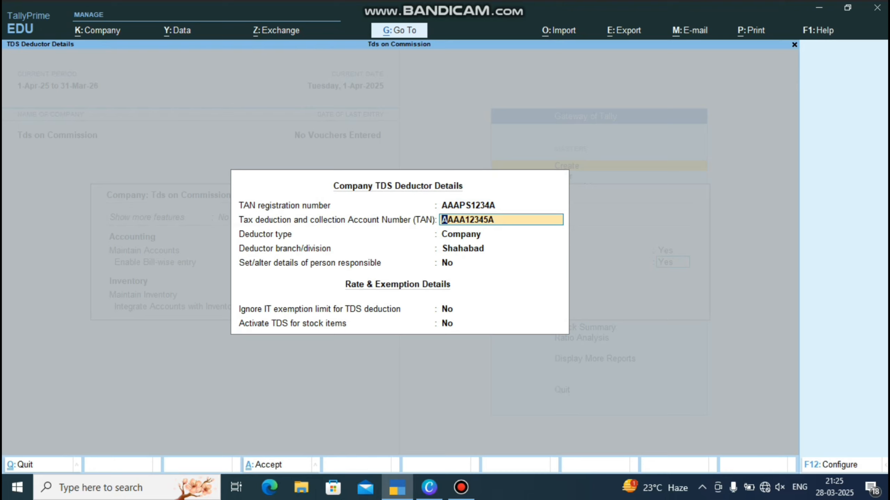
key(Return)
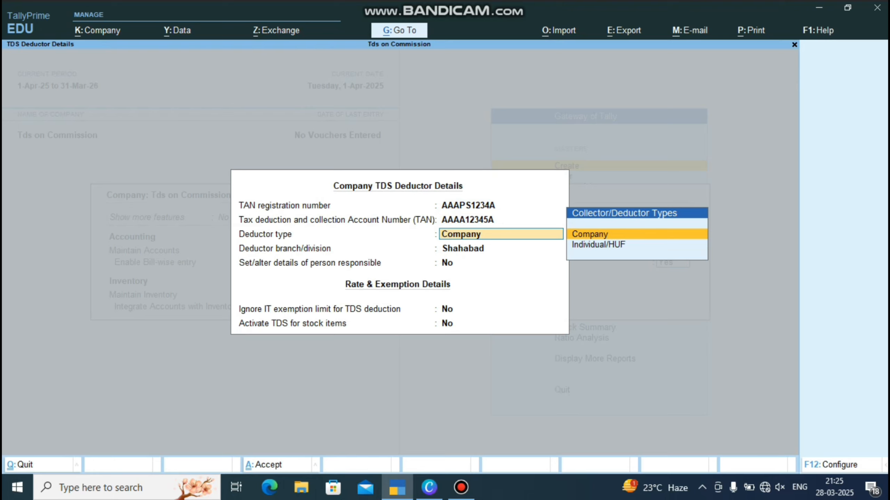
key(Return)
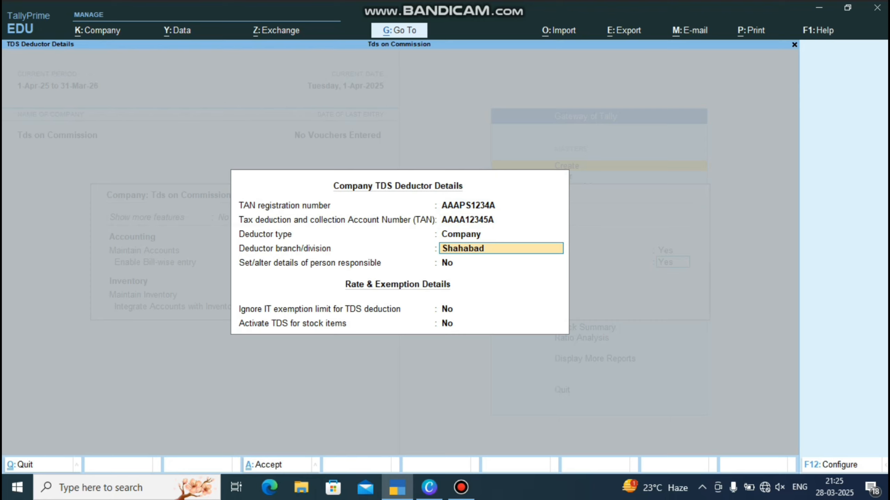
key(Return)
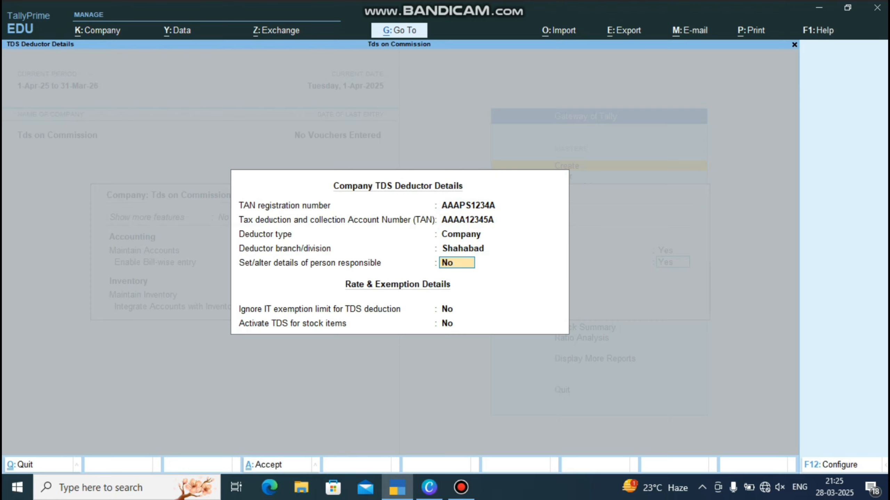
key(Return)
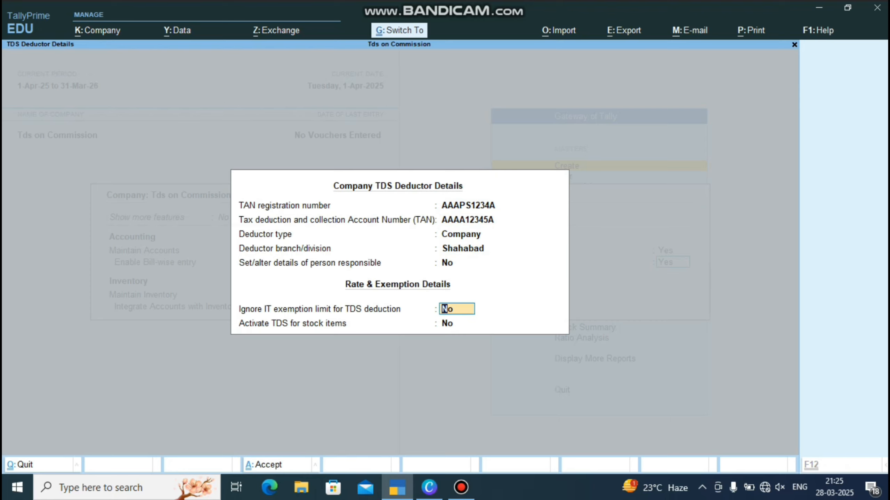
key(ctrl+a)
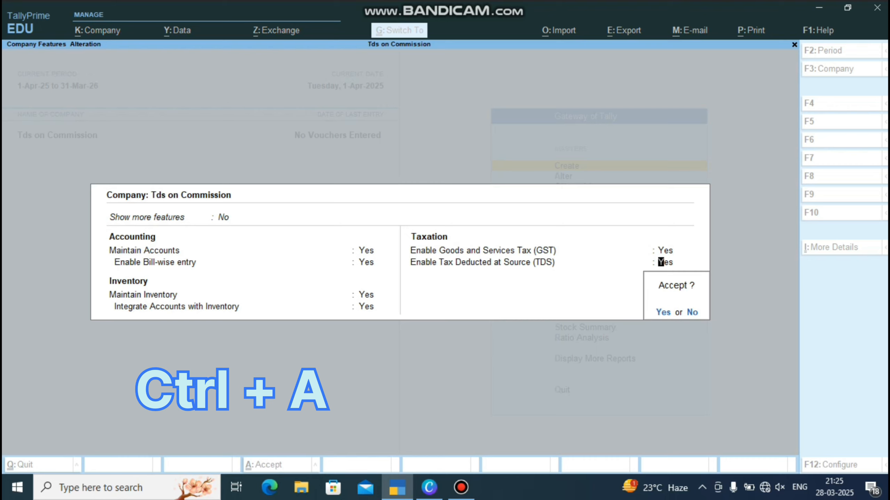
key(ctrl+a)
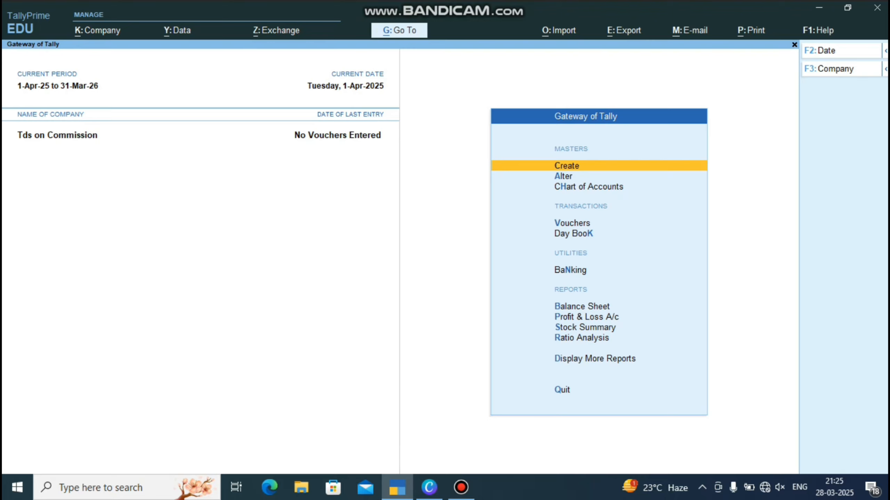
key(Return)
key(Down)
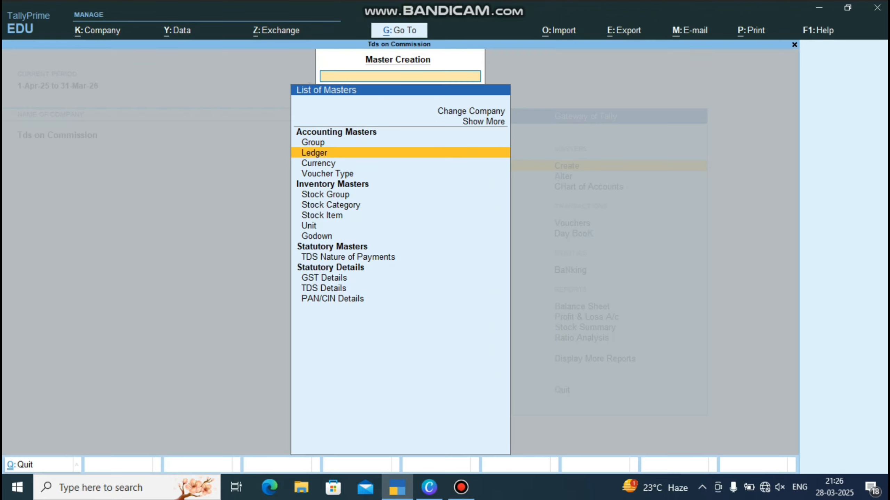
key(Return)
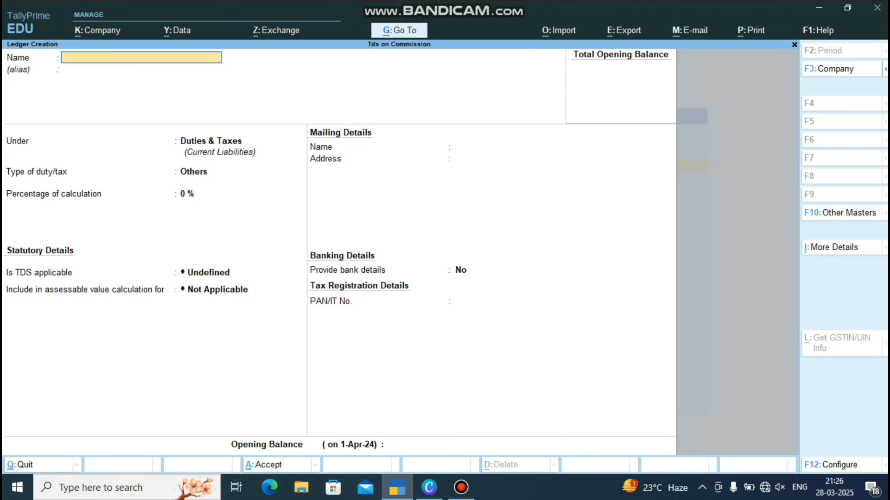
key(Escape)
key(y)
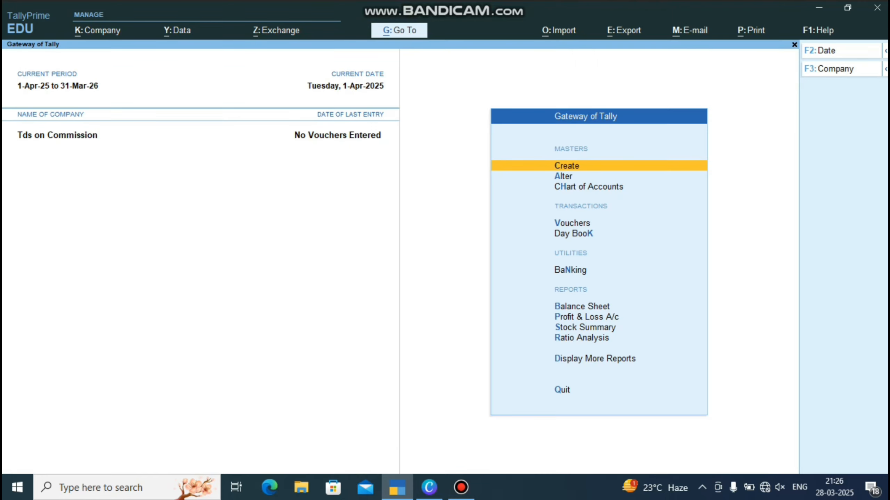
Open the Commission Paid ledger for alteration, keep it under Indirect Expenses, and set its type of ledger to Not Applicable.
key(Down)
key(Return)
key(Down)
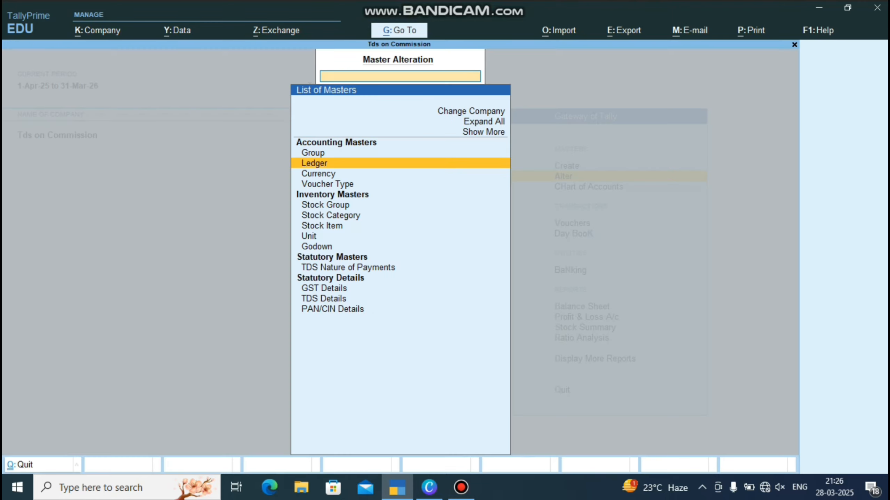
key(Return)
key(Down)
key(Return)
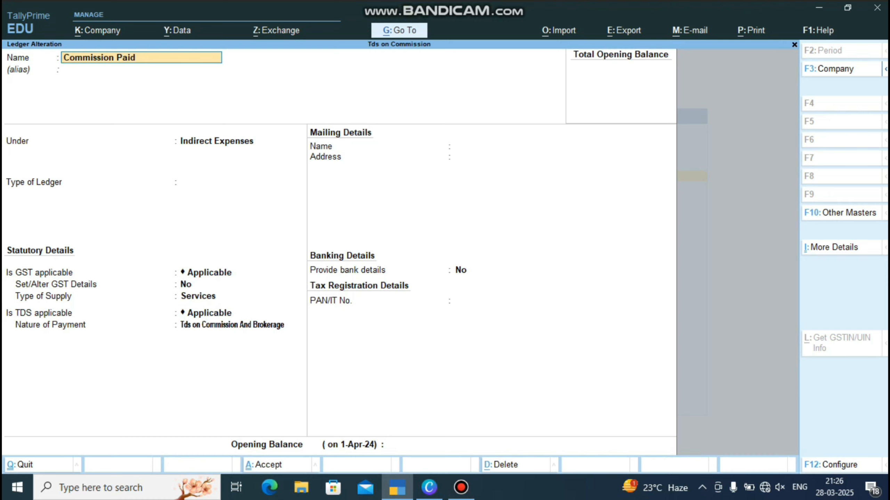
key(Return)
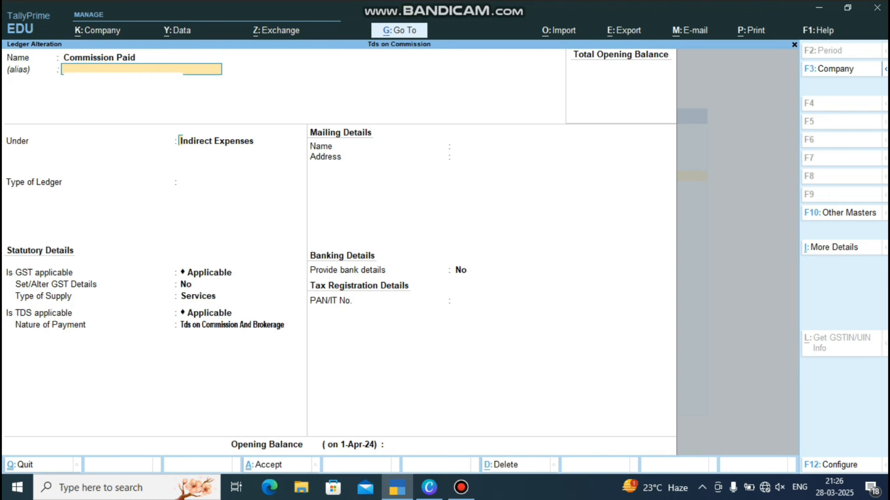
key(Return)
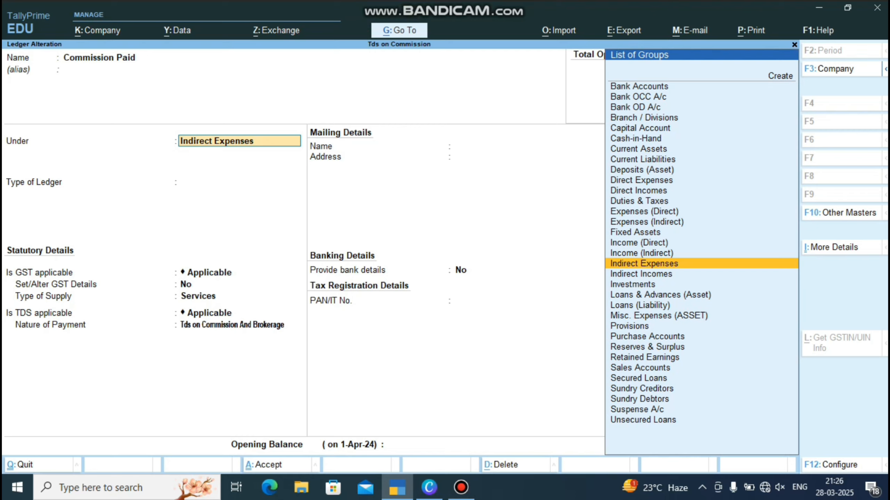
key(Return)
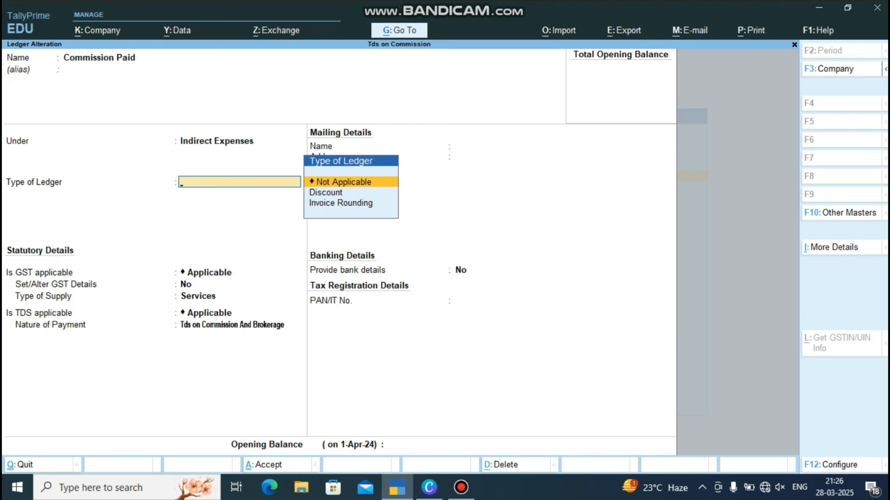
key(Return)
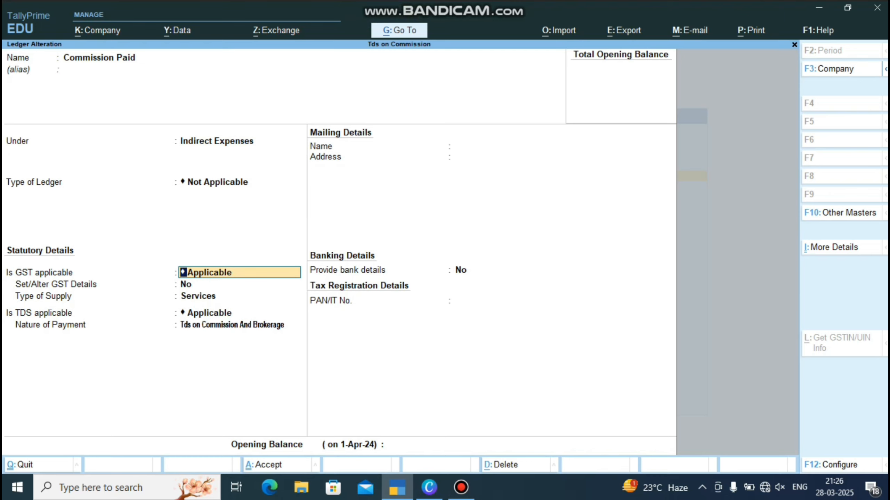
Enable Set/Alter GST Details for the ledger with 18% integrated tax and 0% cess, keeping supply type Services and TDS applicable.
key(Return)
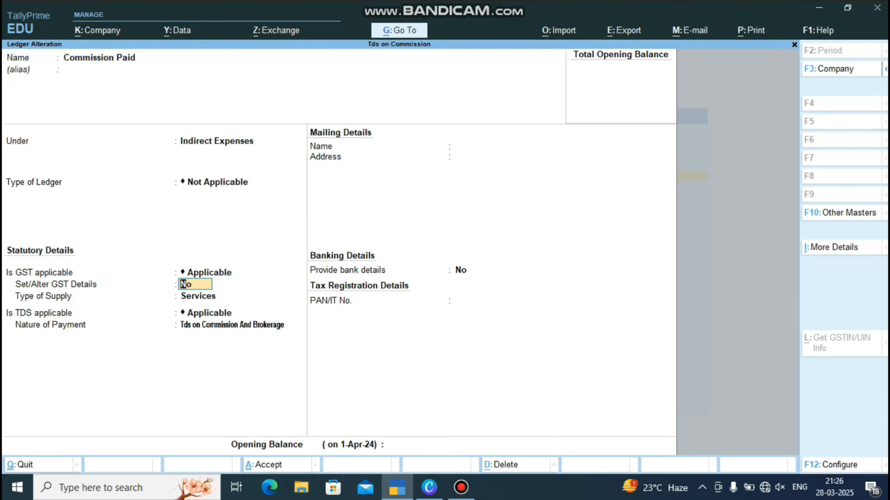
text(y)
key(Return)
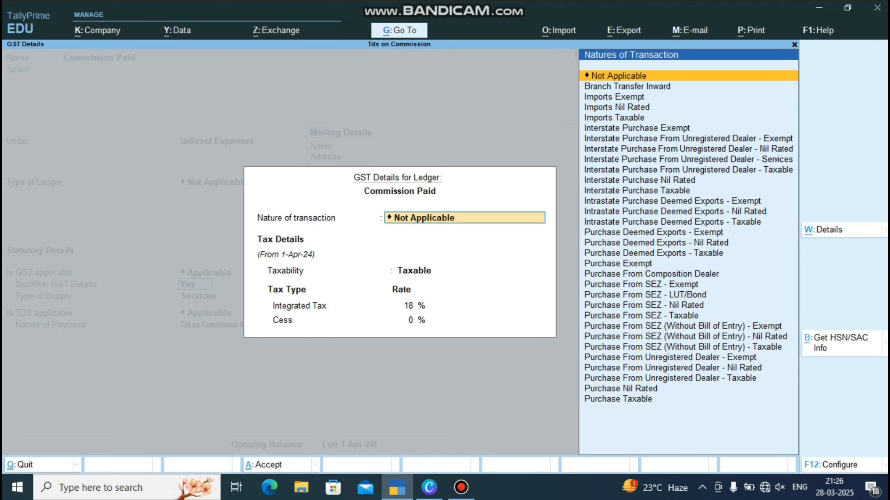
key(Return)
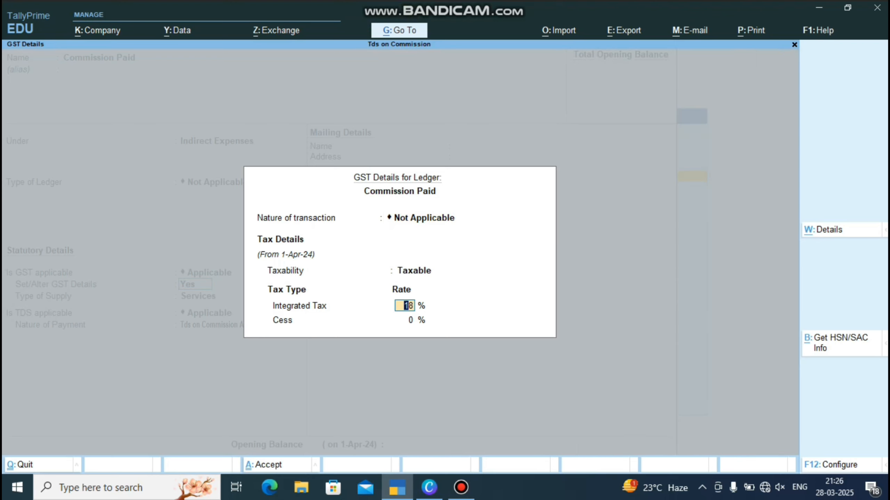
key(Return)
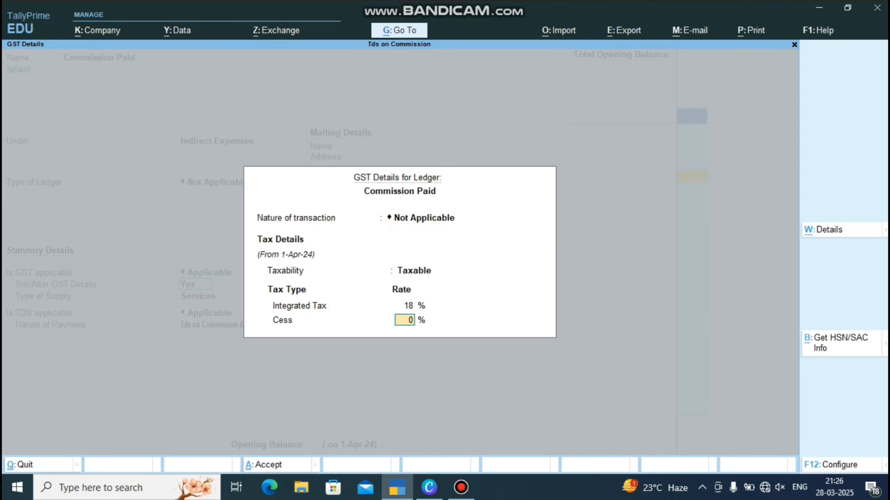
key(Return)
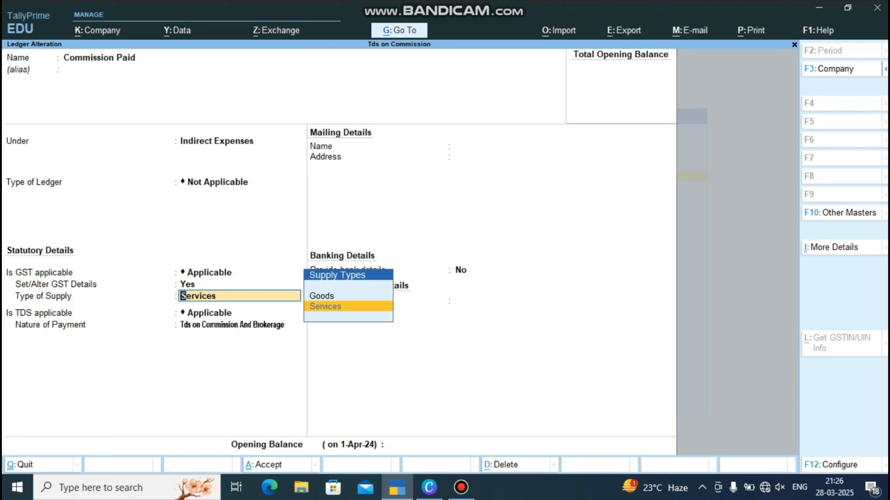
key(Return)
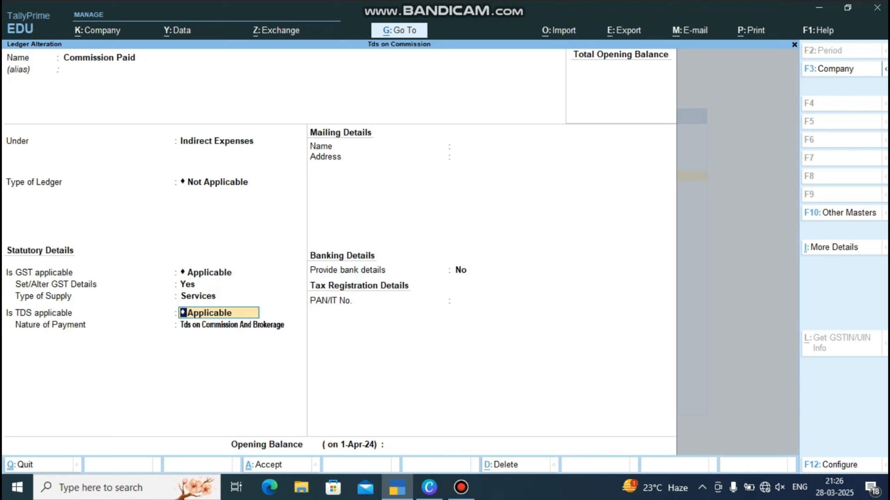
key(Return)
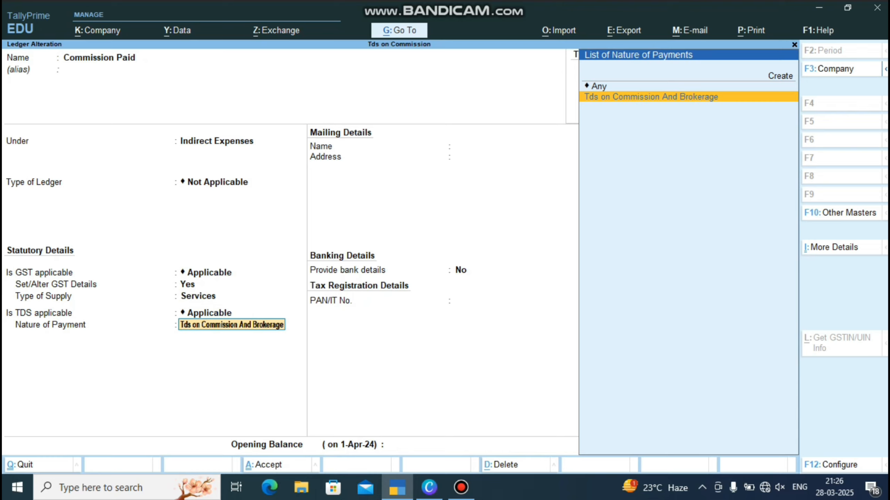
key(Up)
key(Up)
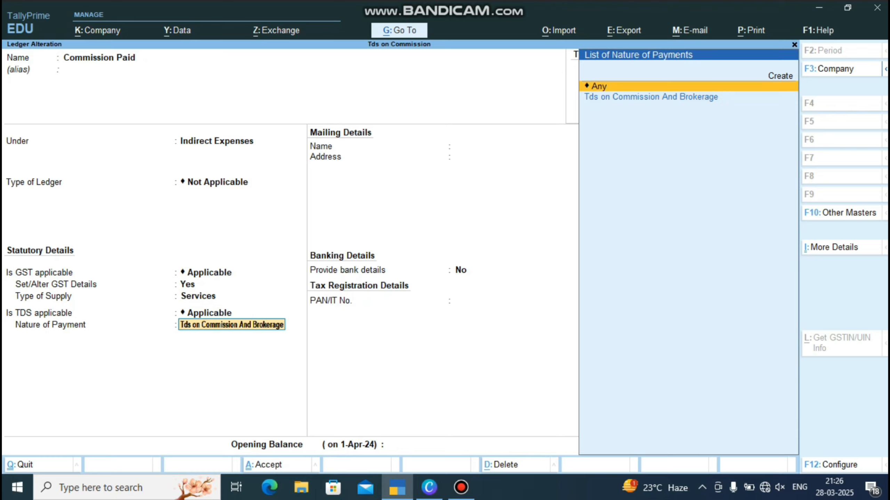
key(Return)
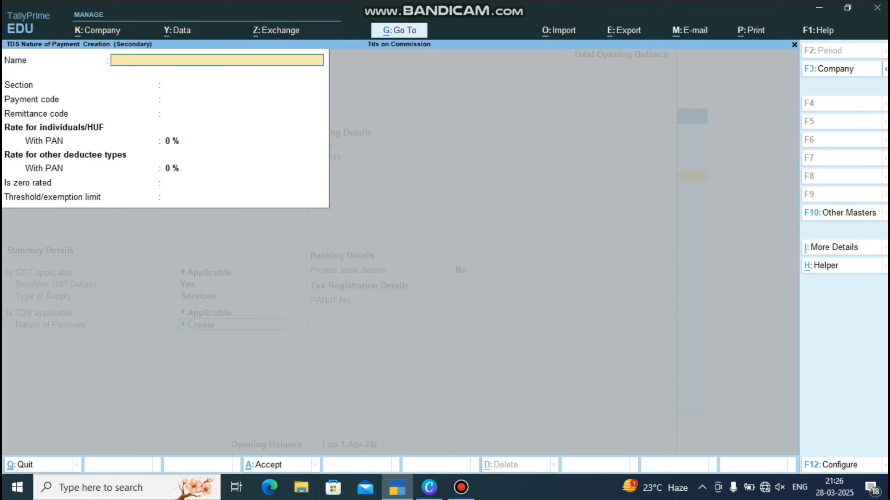
key(Escape)
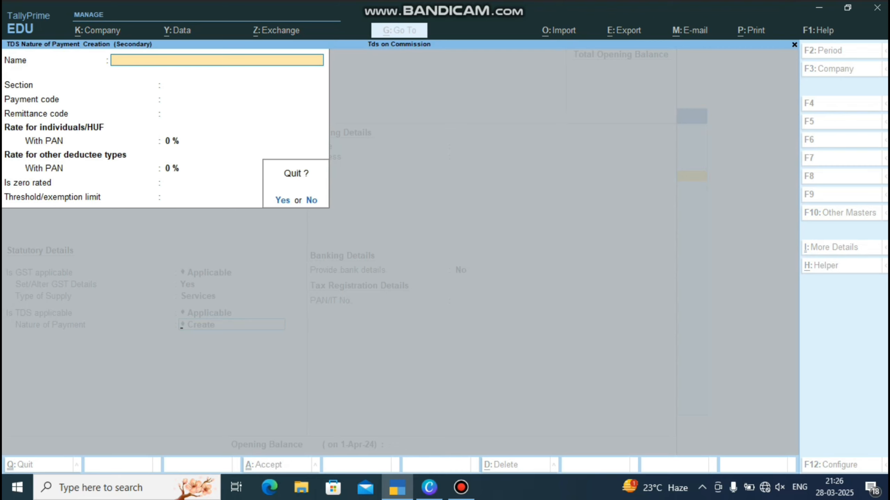
key(y)
Quit the blank nature of payment creation and open the Tds on Commission And Brokerage nature of payment for alteration.
key(Return)
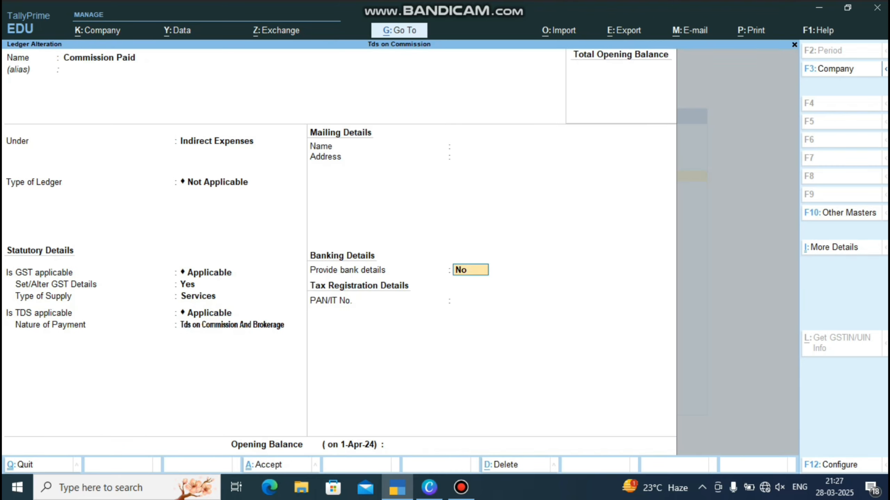
key(Up)
key(ctrl+Return)
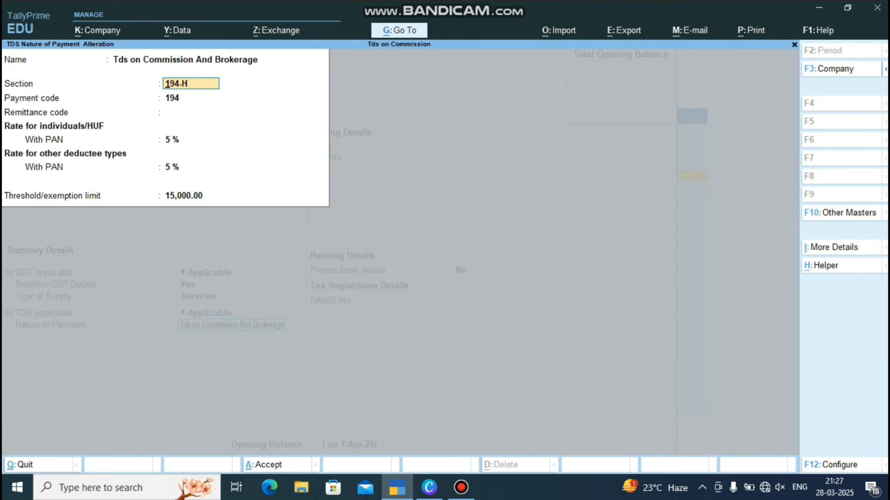
Keep section 194-H, payment code 194, both PAN rates at 5% and the 15,000.00 threshold, and accept the nature of payment.
key(Return)
key(Return)
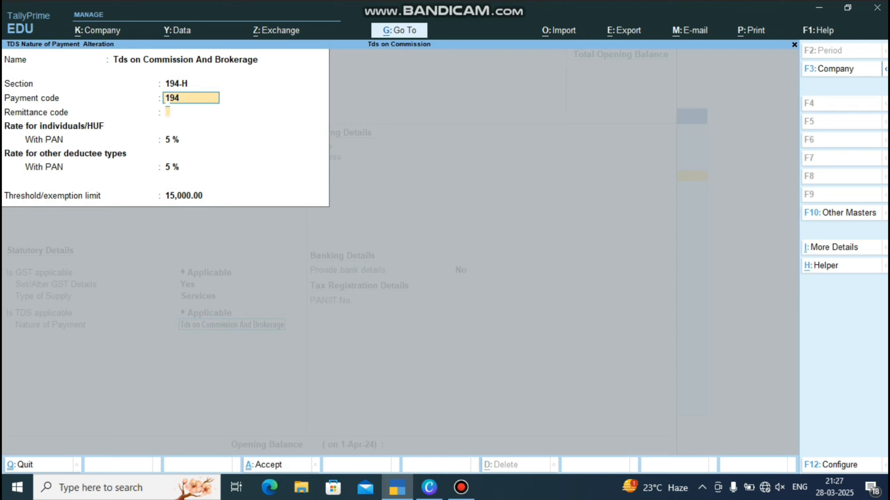
key(Return)
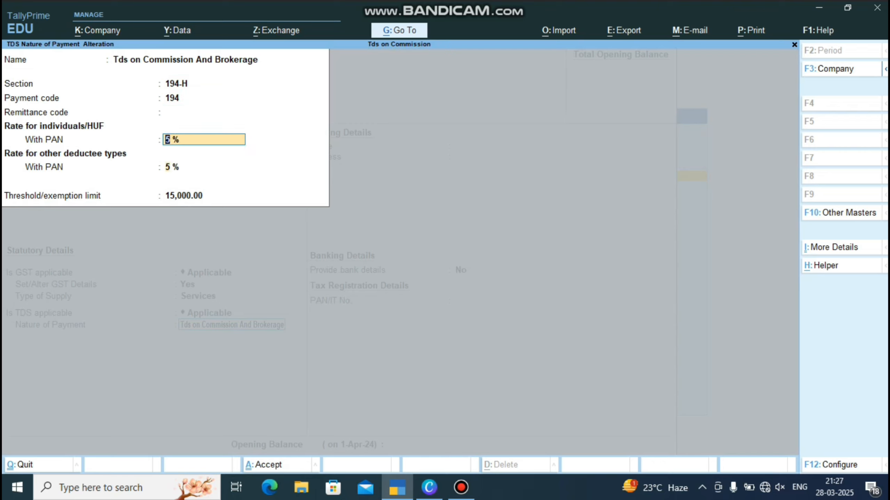
key(Return)
key(Return)
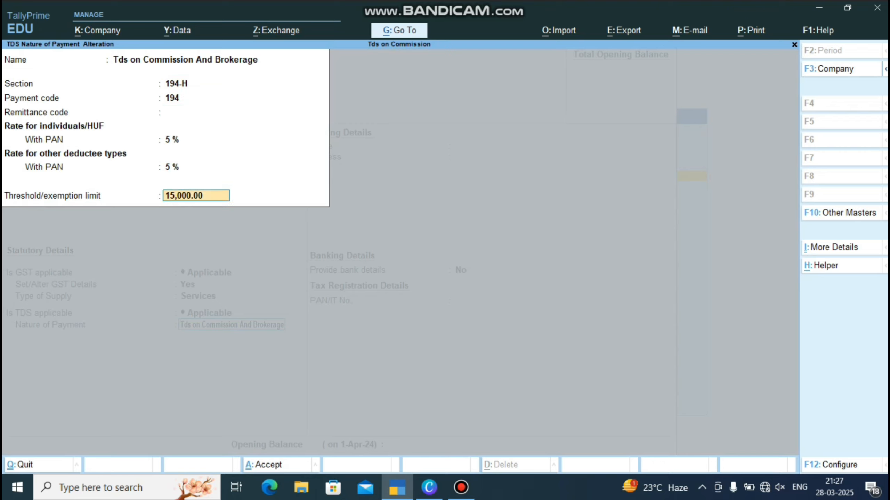
key(Return)
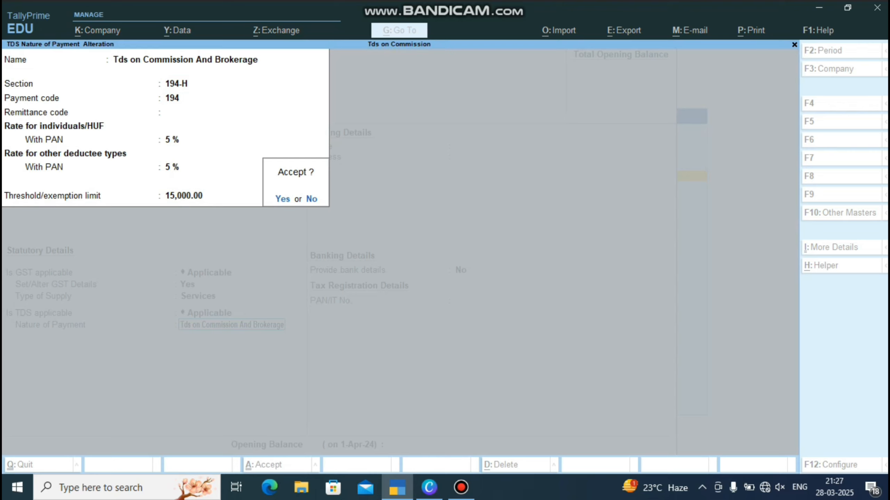
key(Return)
Keep bank details at No and the PAN blank in the Commission Paid ledger, and accept it.
key(Return)
key(Return)
key(Return)
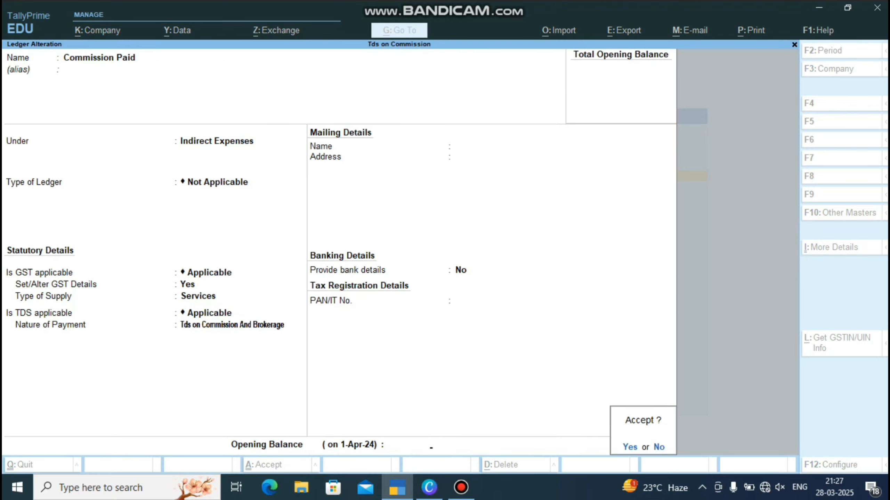
key(Return)
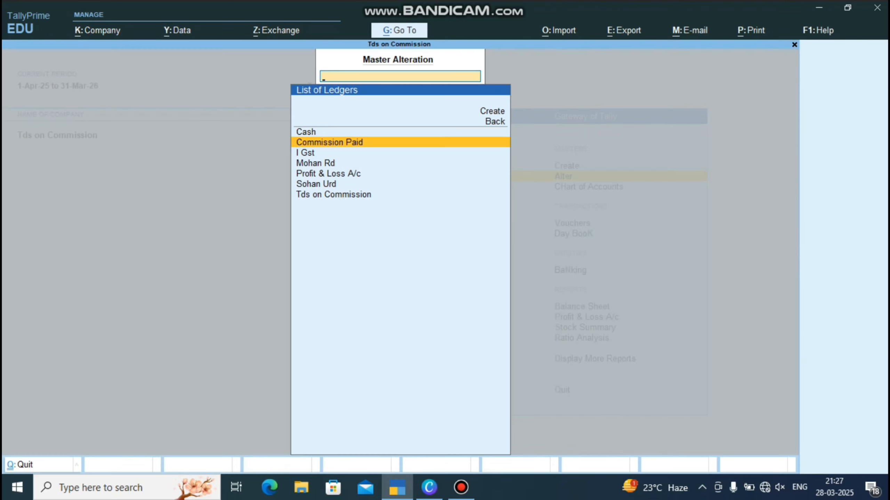
Open the registered (Rd) creditor's ledger for alteration, keeping it under Sundry Creditors with bill-by-bill balances enabled.
key(Down)
key(Down)
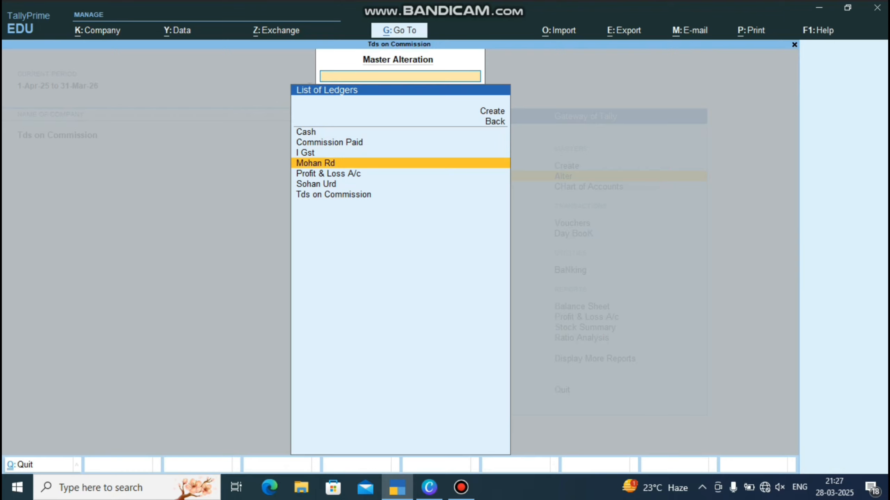
key(Return)
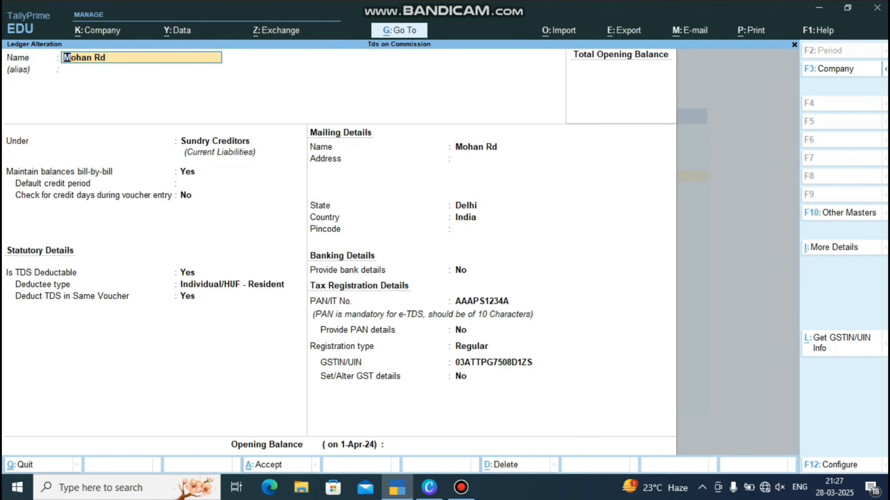
key(Return)
key(Return)
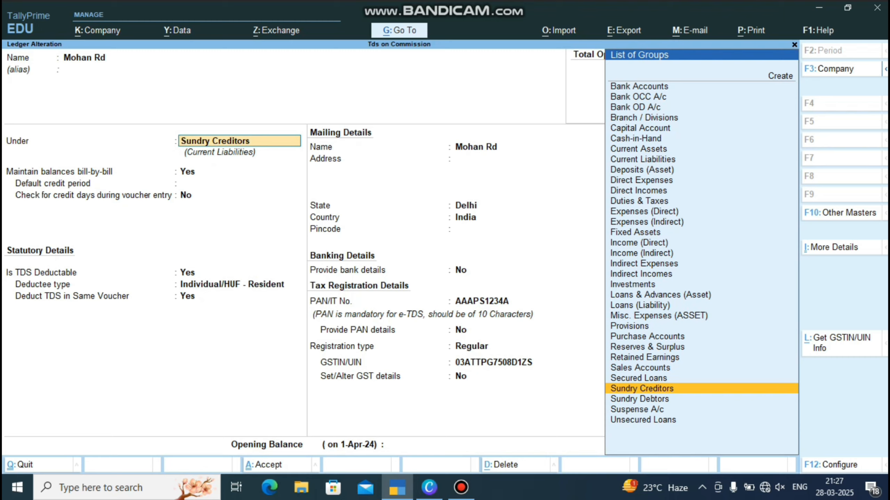
key(Return)
key(Return)
key(Return)
key(Return)
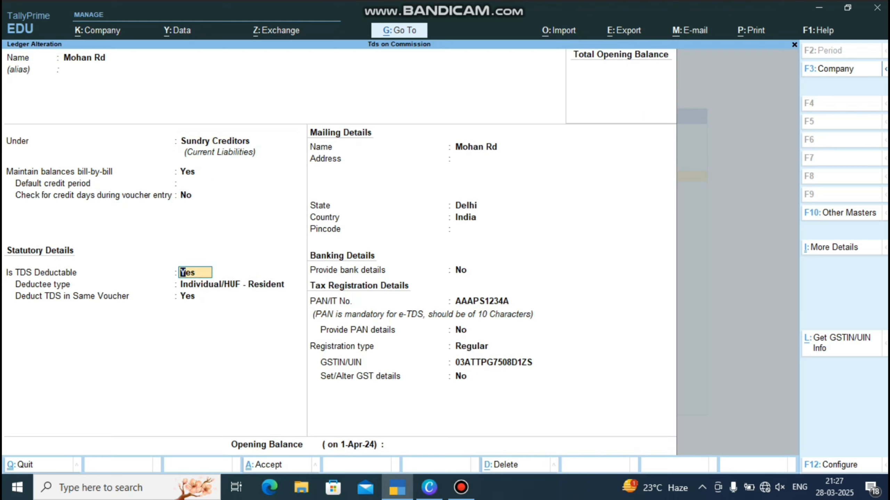
Keep the registered creditor TDS deductable as Individual/HUF - Resident, with Deduct TDS in Same Voucher set to Yes.
key(Return)
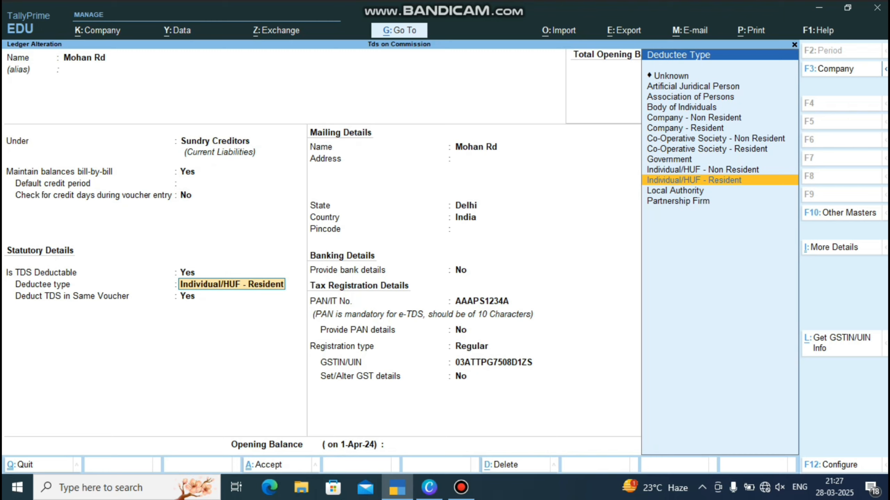
key(Return)
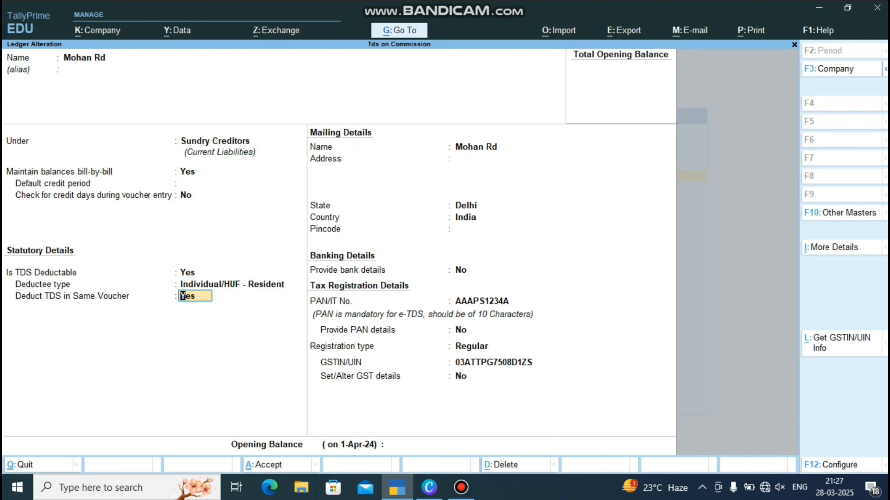
key(Return)
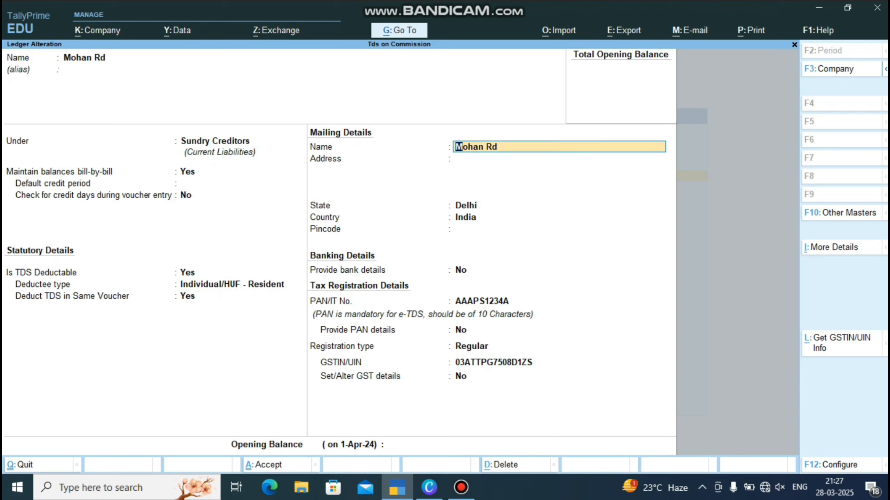
Keep the registered creditor's state Delhi, existing PAN, Regular registration and GSTIN, without bank details, and accept the ledger.
key(Return)
key(Return)
key(Return)
key(Return)
key(Return)
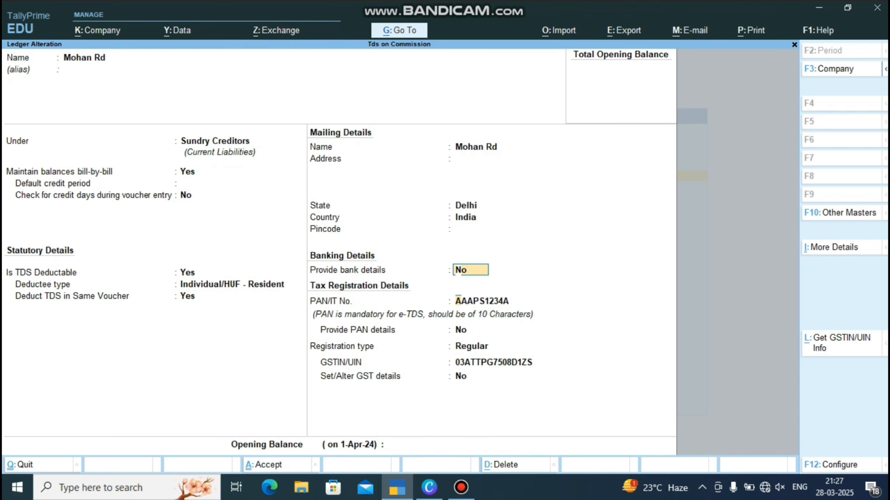
key(Return)
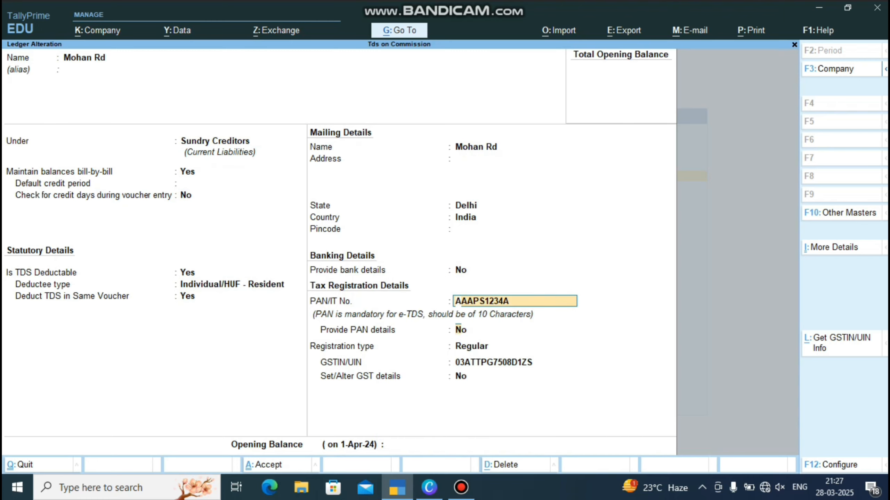
key(Return)
key(Return)
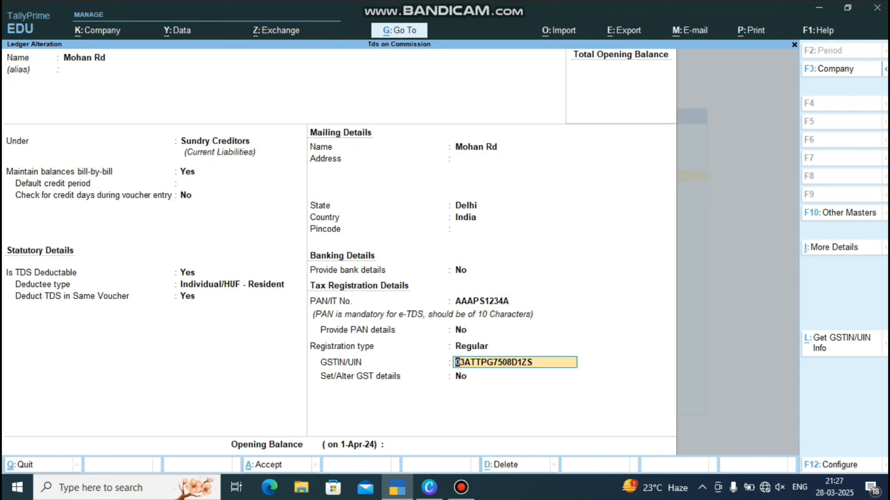
key(Return)
key(Return)
key(Return)
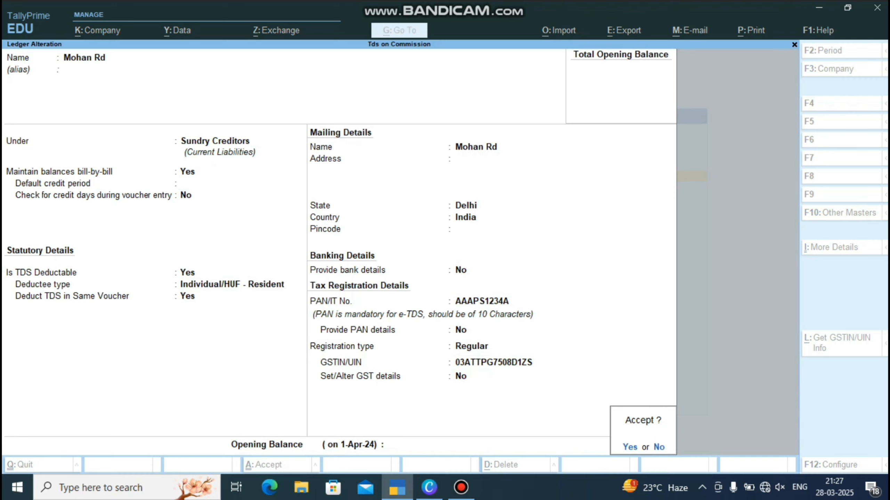
key(Return)
Open the unregistered (Urd) creditor's ledger for alteration and keep it under Sundry Creditors with bill-by-bill balances enabled.
key(Down)
key(Down)
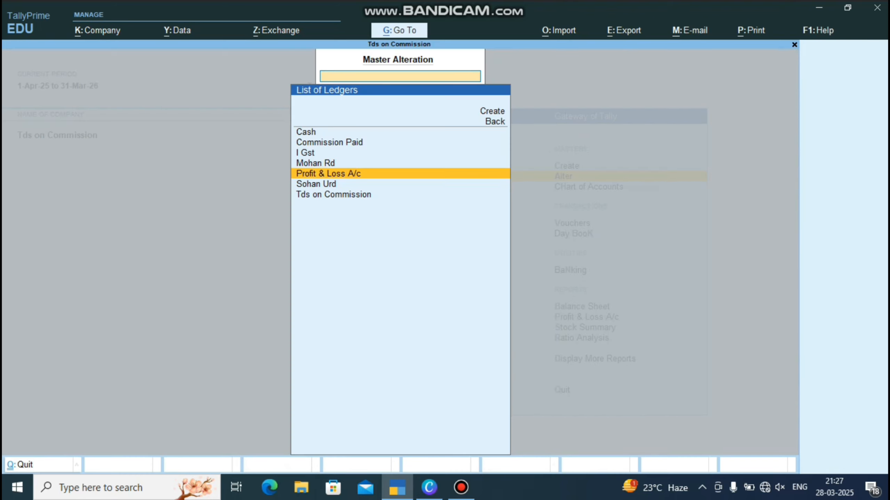
key(Return)
key(Return)
key(Return)
key(Return)
key(Return)
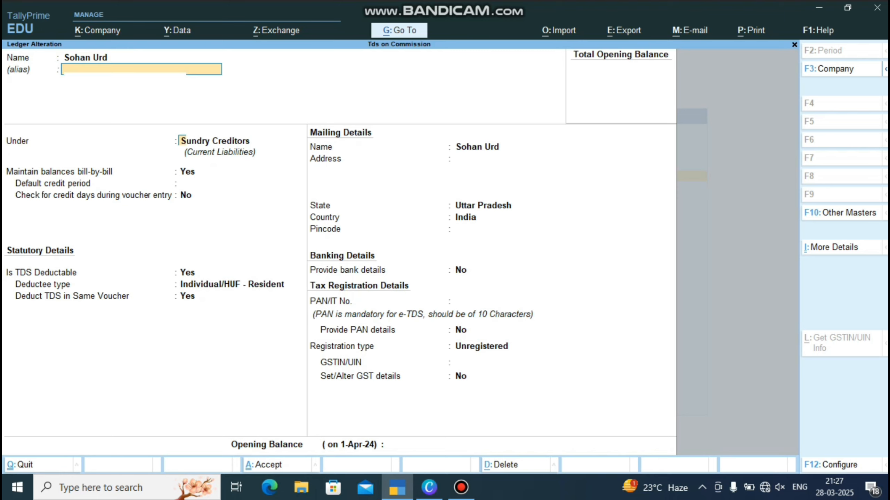
key(Return)
key(Return)
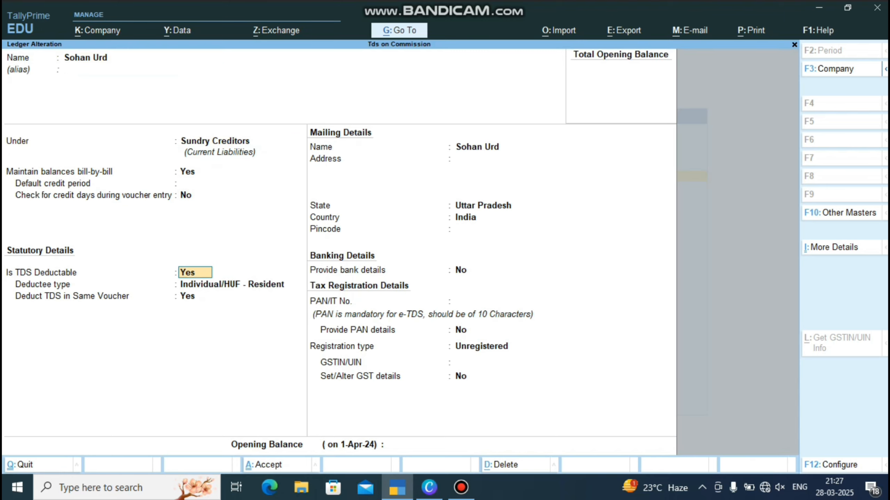
Keep the unregistered creditor TDS deductable as Individual/HUF - Resident, with Deduct TDS in Same Voucher set to Yes.
key(Return)
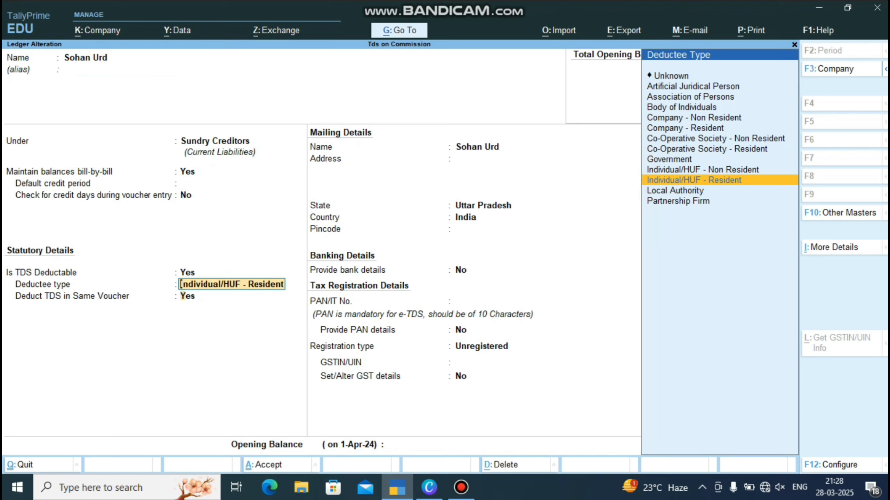
key(Return)
key(Return)
Keep the unregistered creditor's state Uttar Pradesh, blank PAN and Unregistered registration type, without bank details, and accept the ledger.
key(Return)
key(Return)
key(Return)
key(Return)
key(Return)
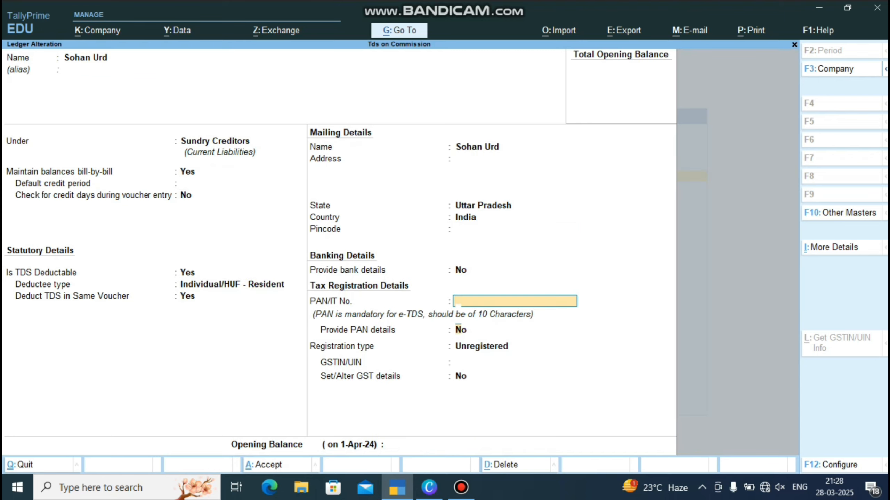
key(Return)
key(Return)
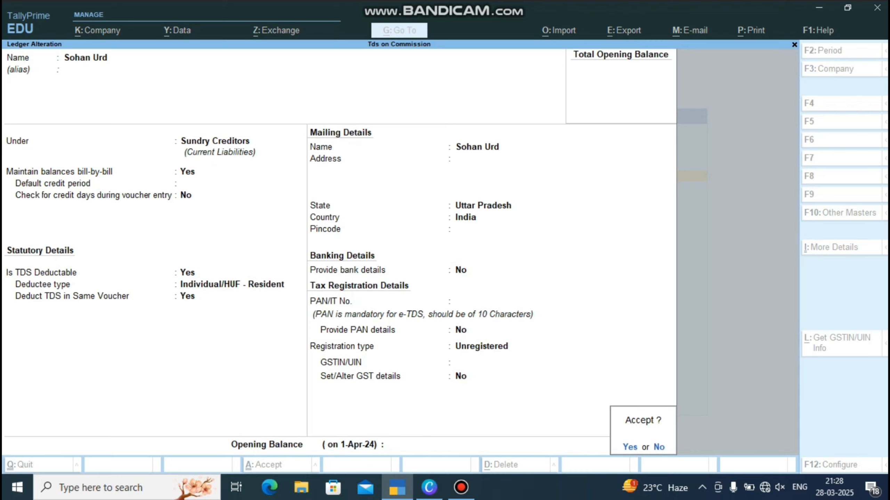
key(Return)
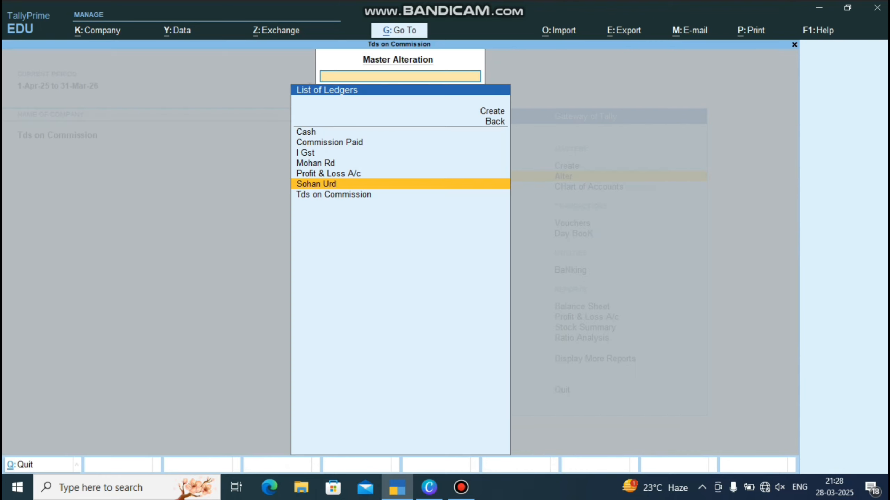
Alter the Tds on Commission ledger, keeping Duties & Taxes, duty type TDS and nature of payment Tds on Commission And Brokerage, and accept it.
key(Down)
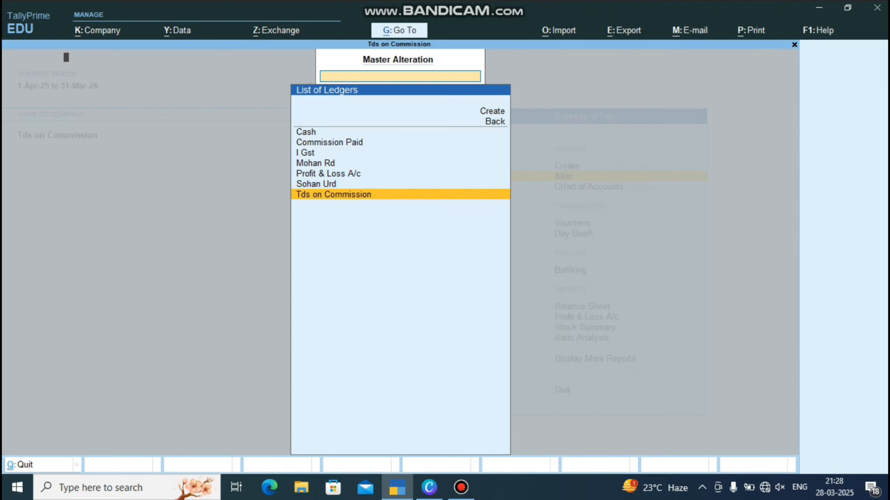
key(Return)
key(Return)
key(Return)
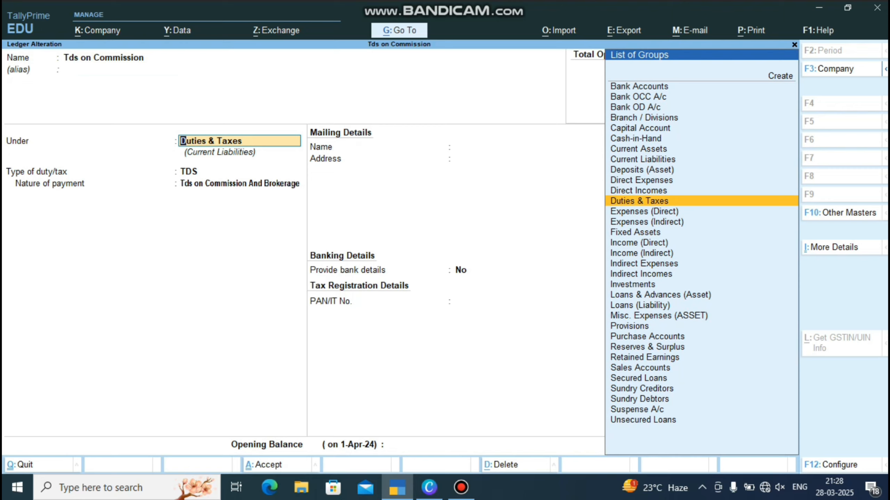
key(Return)
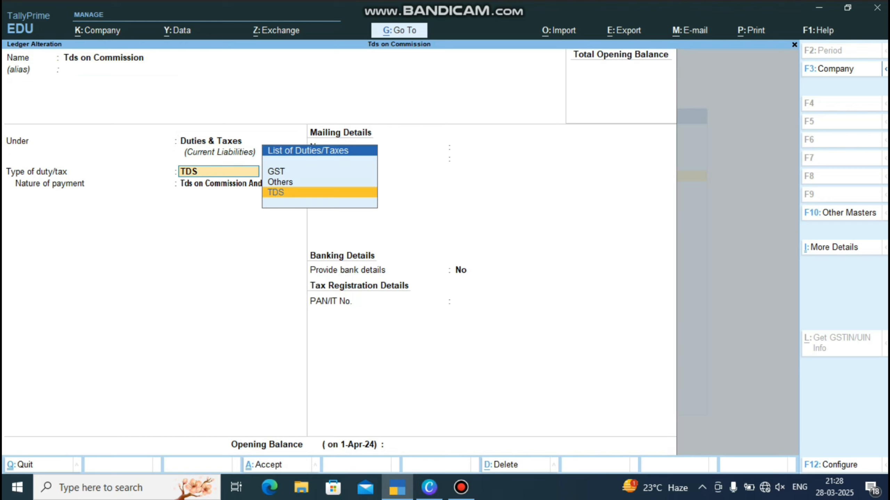
key(Return)
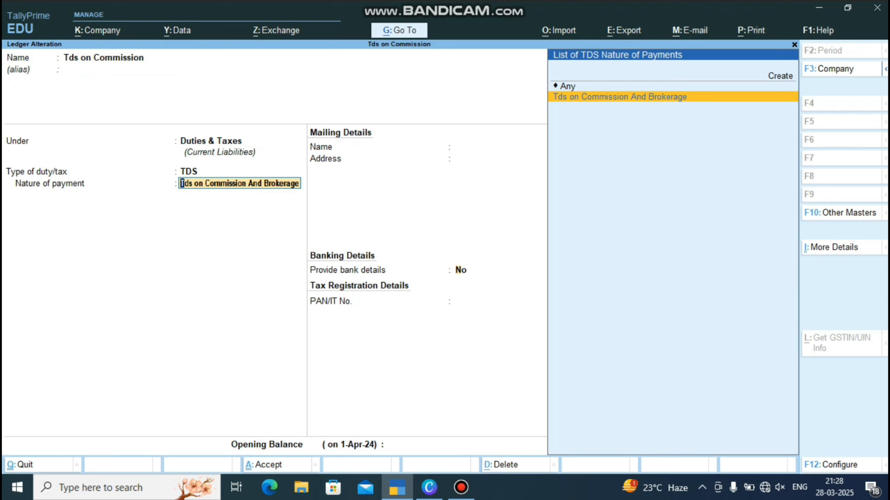
key(Return)
key(Return)
key(Return)
key(Return)
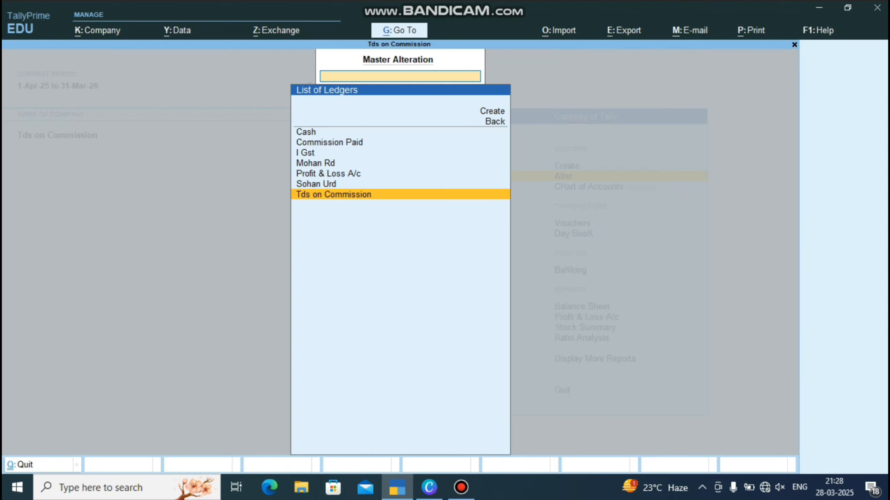
Open the I Gst ledger for alteration, keeping Duties & Taxes, duty type GST, tax type Integrated Tax and 0 % calculation.
key(Up)
key(Up)
key(Up)
key(Up)
key(Return)
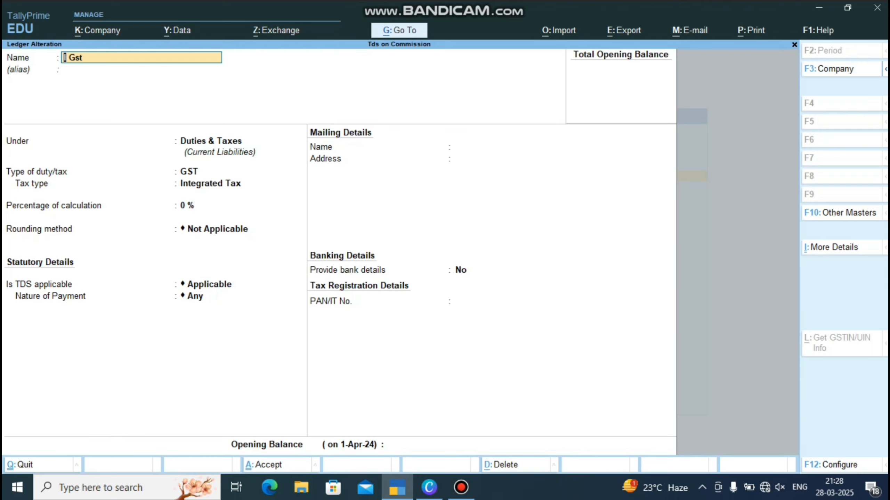
key(Return)
key(Return)
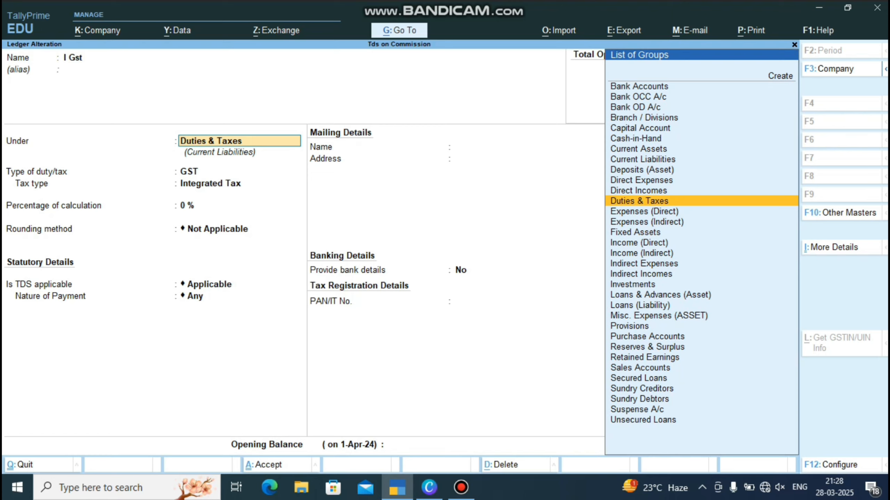
key(Return)
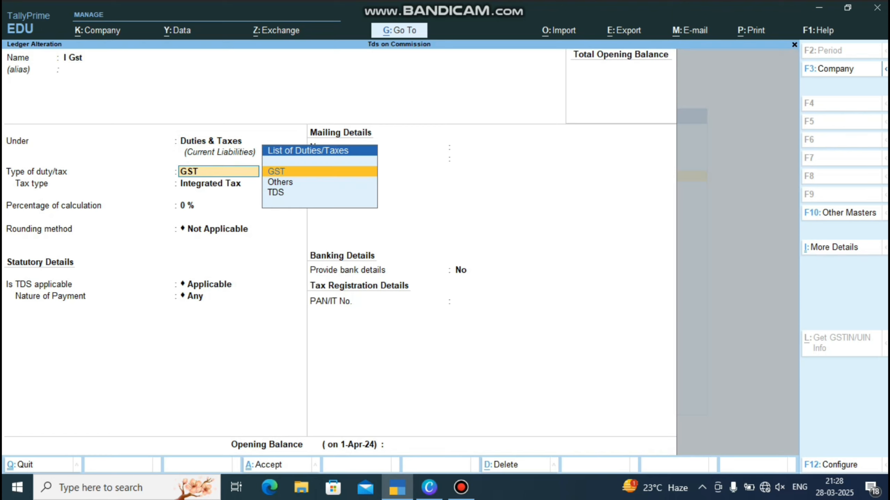
key(Return)
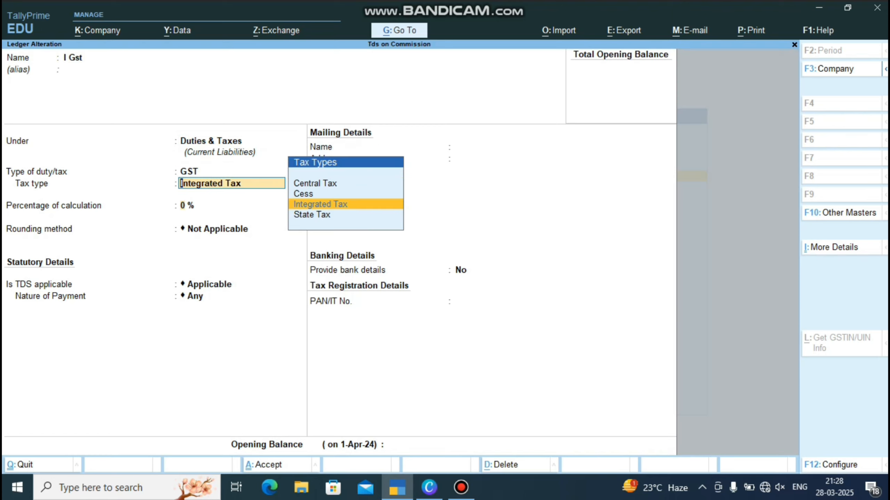
key(Return)
key(Return)
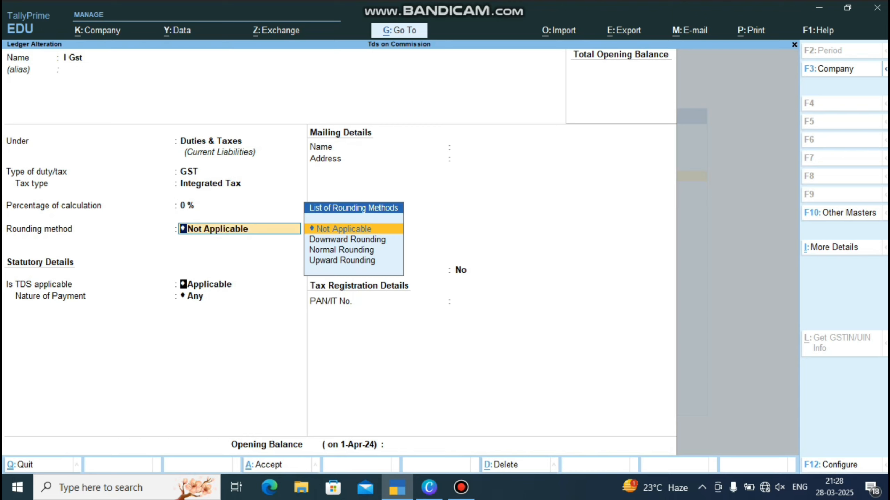
Keep the I Gst ledger's rounding Not Applicable and TDS Applicable with nature of payment Any, and accept the ledger.
key(Return)
key(Return)
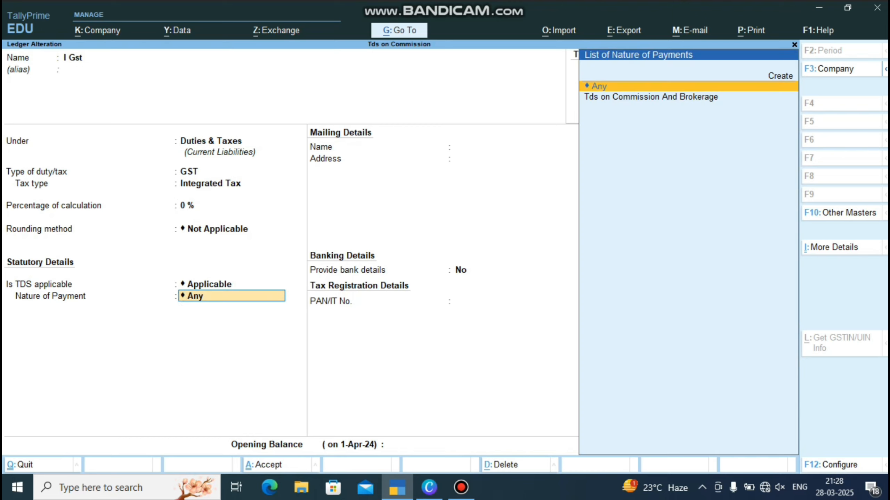
key(Return)
key(Return)
key(Return)
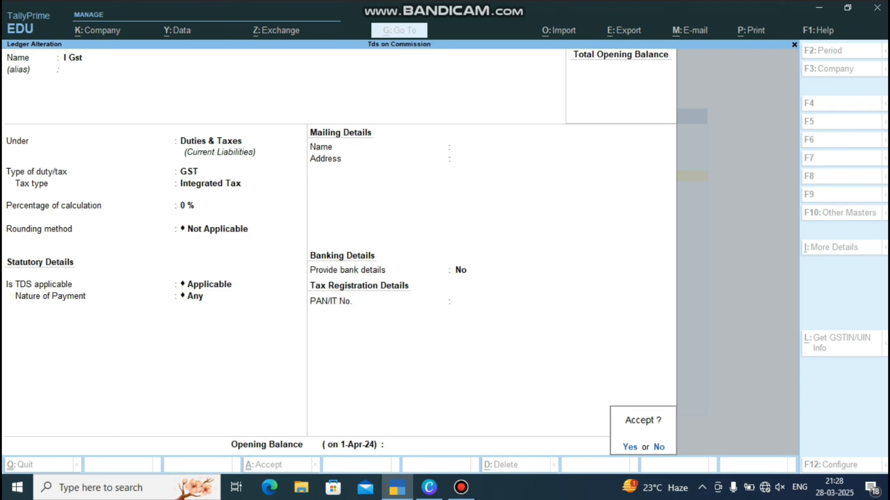
key(Return)
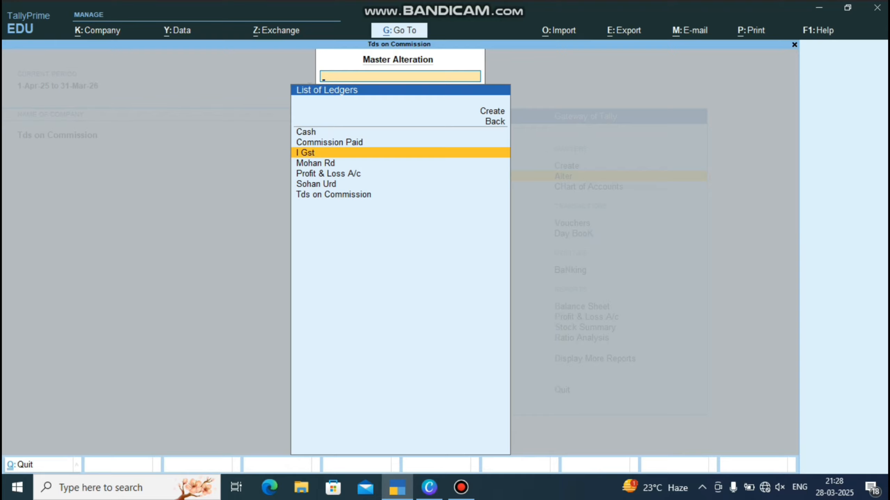
Leave ledger alteration and start a new purchase voucher.
key(Escape)
key(Escape)
key(Escape)
key(Escape)
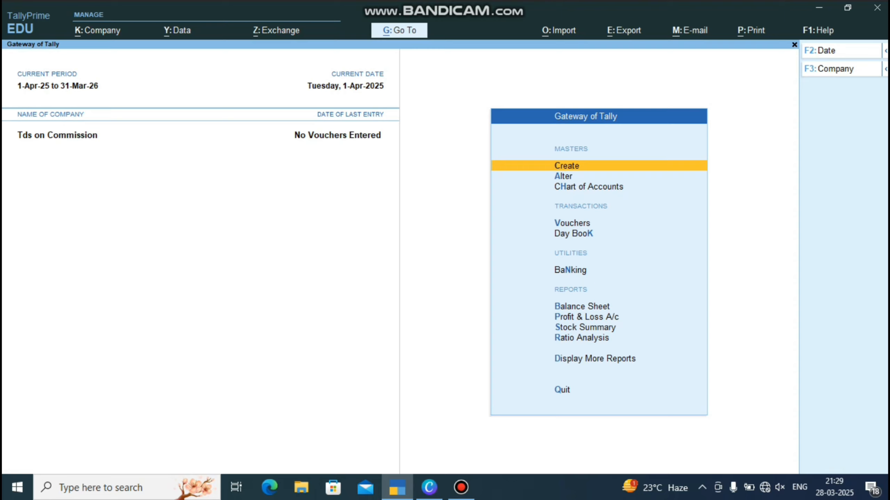
key(Down)
key(Down)
key(Down)
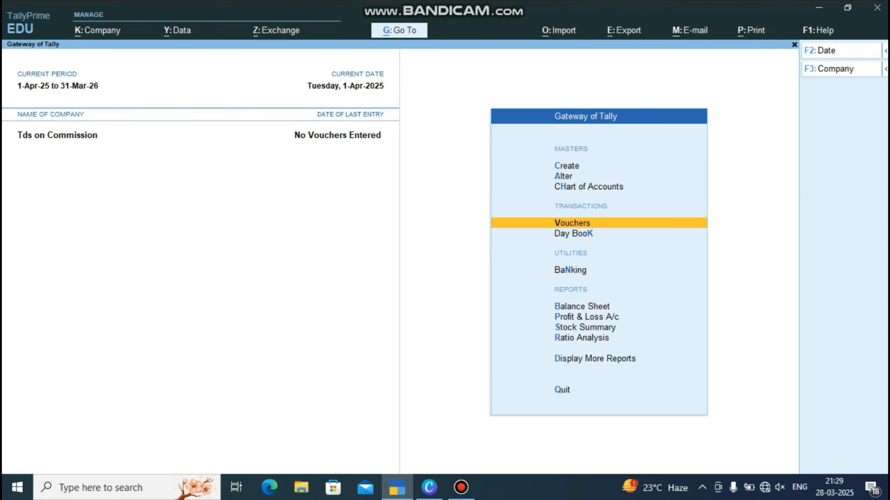
key(Return)
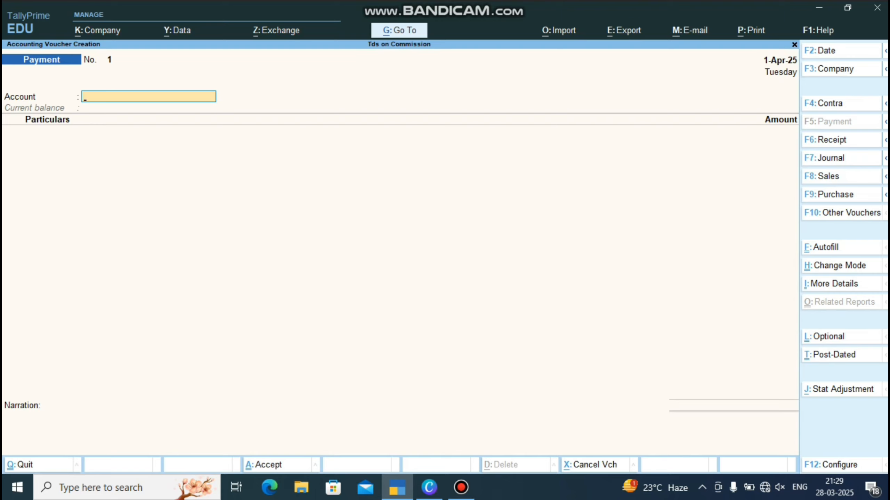
key(F9)
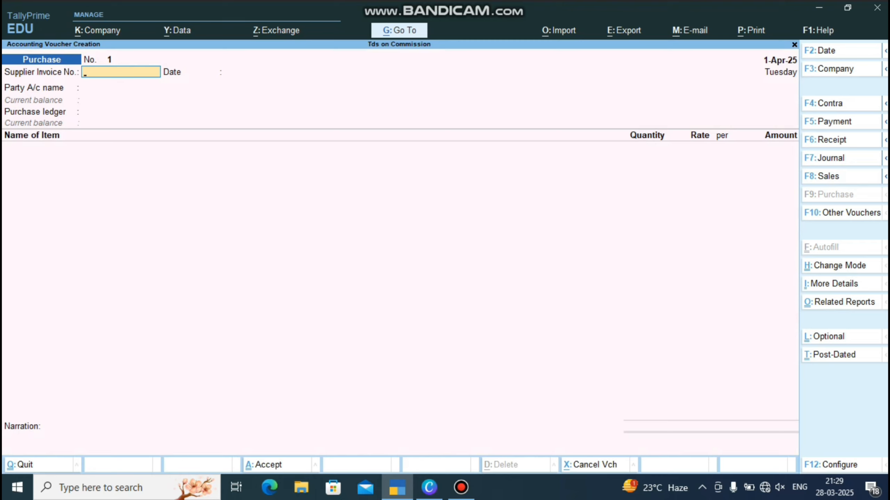
Change the purchase voucher's mode to Accounting Invoice.
key(ctrl)
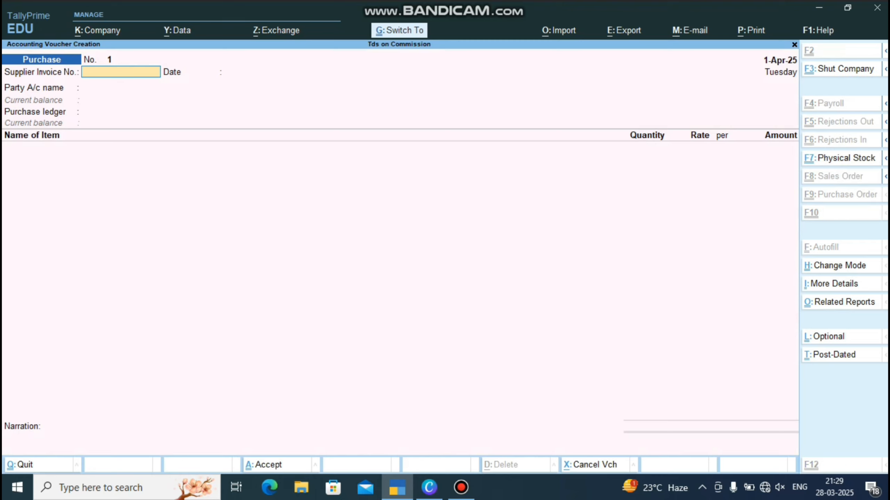
key(ctrl+h)
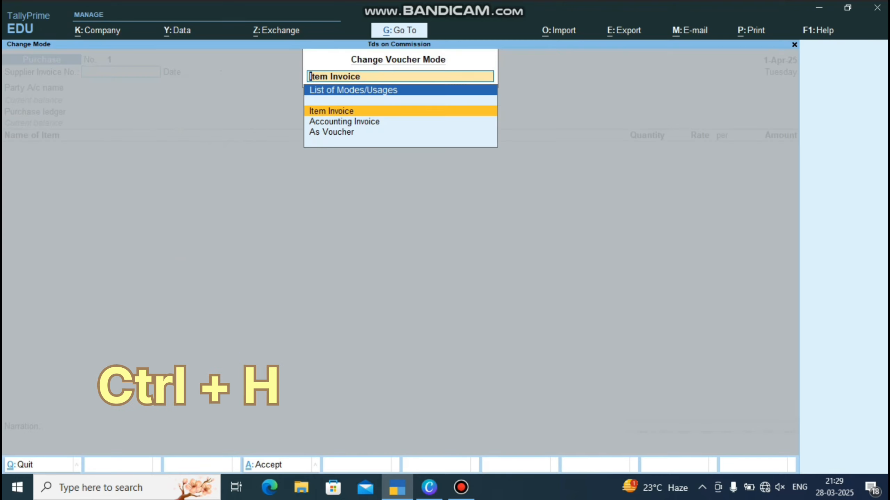
key(Down)
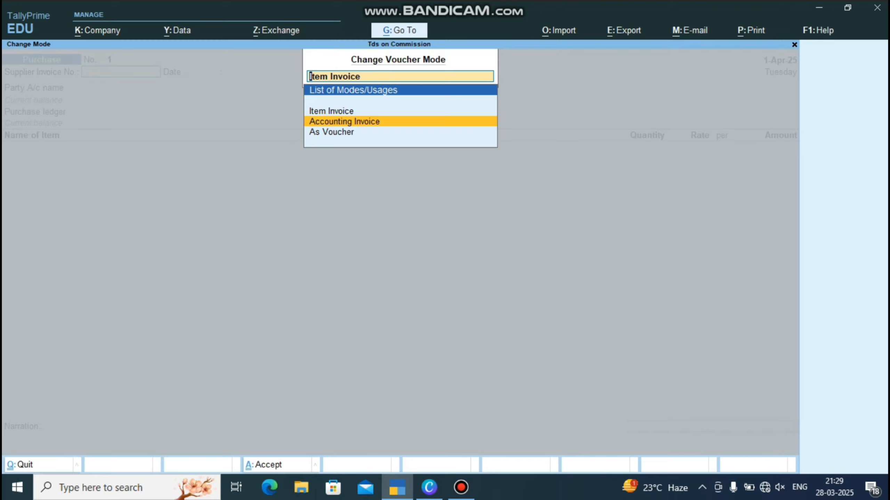
key(Return)
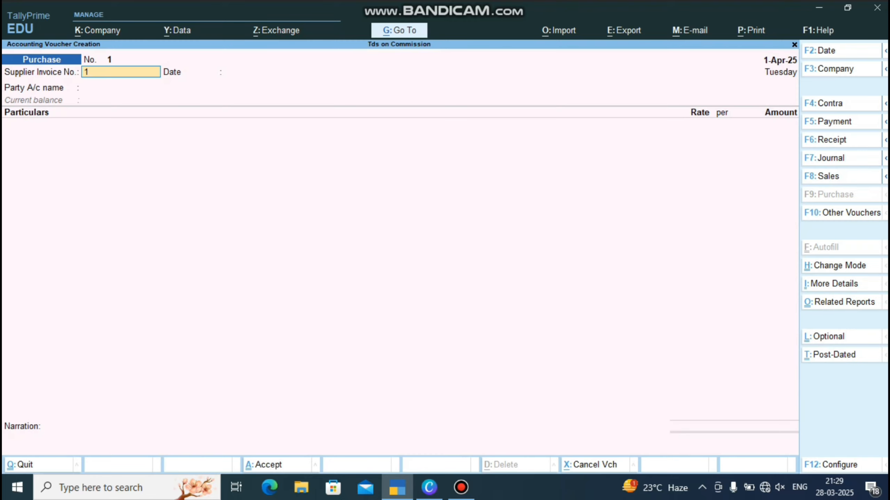
Enter supplier invoice 1 dated 1-Apr-25 for the registered (Rd) creditor, leaving receipt details blank and accepting the party details with state Delhi.
key(Return)
key(Return)
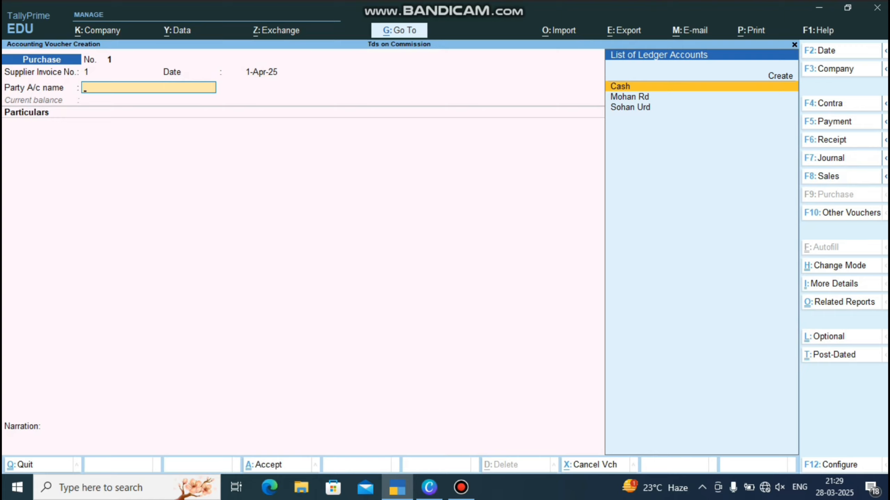
key(Down)
key(Return)
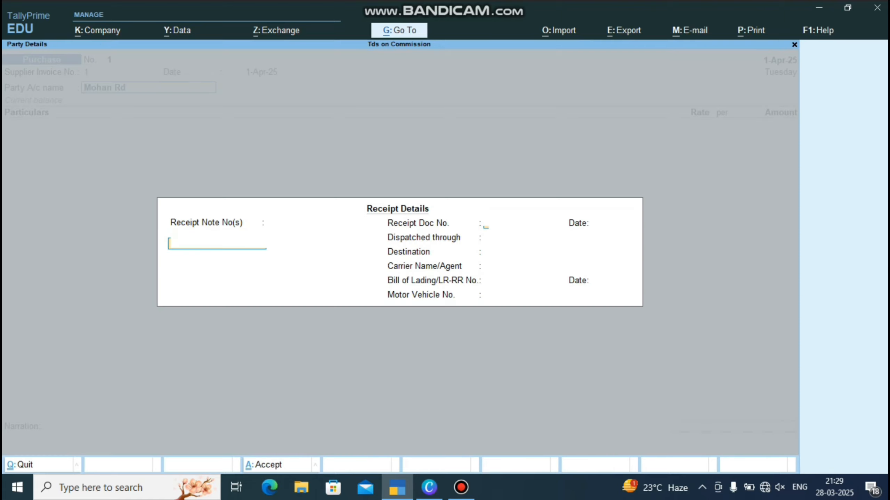
key(Return)
key(Return)
key(Return)
key(Return)
key(Return)
key(Return)
key(Return)
key(Return)
key(Return)
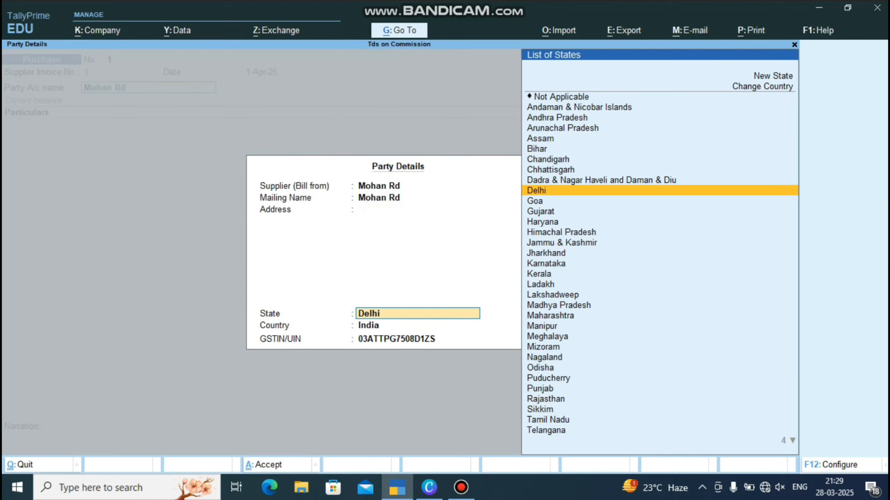
key(Return)
key(Return)
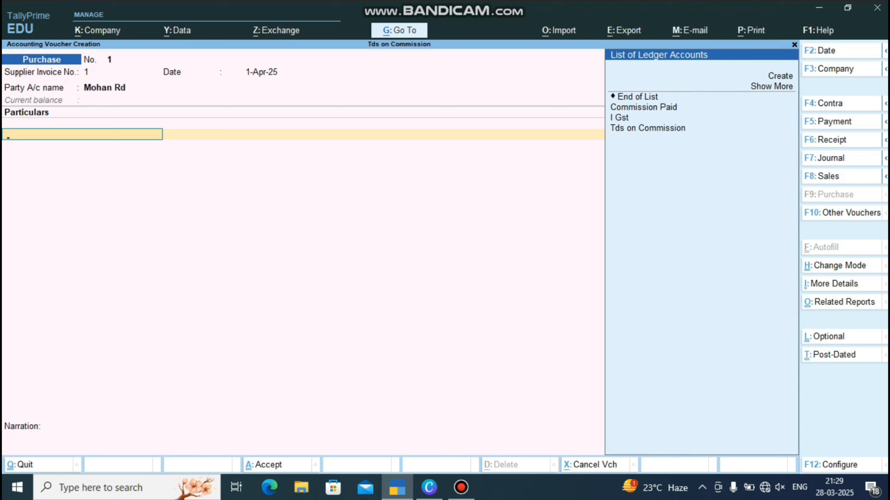
Add the Commission Paid ledger to the voucher with an amount of 1,00,000.
key(Down)
key(Down)
key(Down)
key(Down)
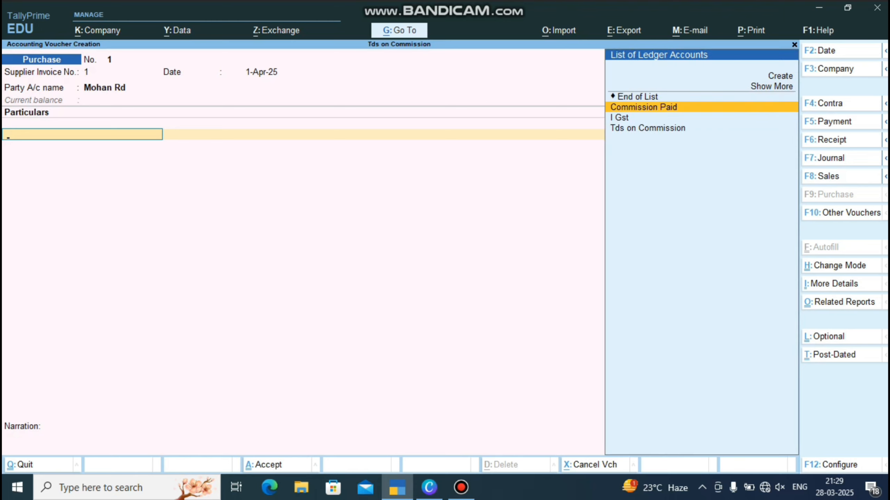
key(Return)
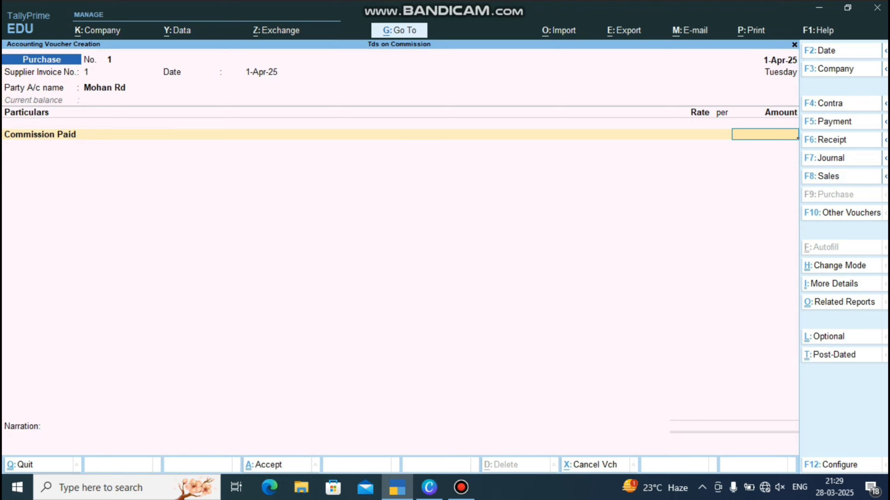
text(100000)
key(Return)
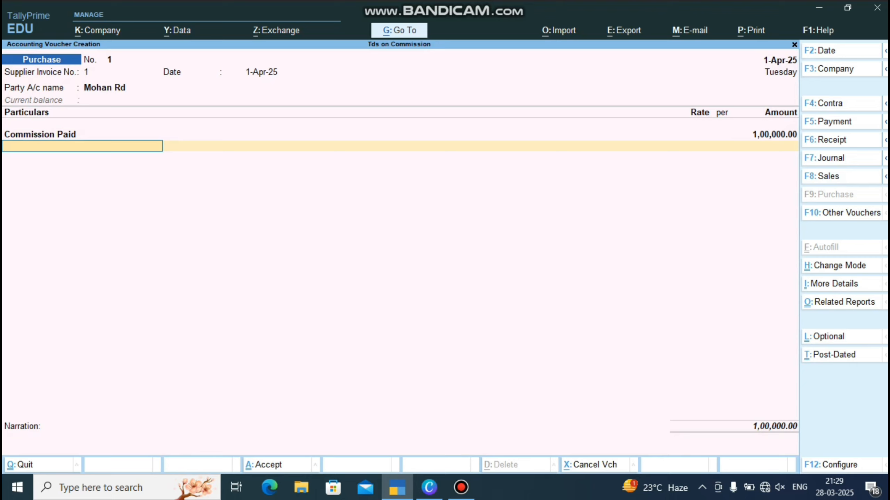
Add the I Gst ledger with 18,000 and assign it the TDS nature of payment Tds on Commission And Brokerage.
key(Down)
key(Down)
key(Down)
key(Down)
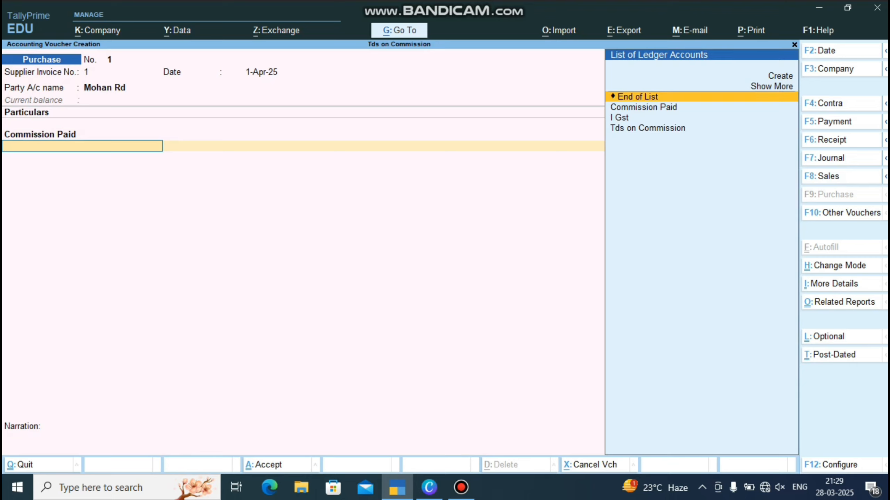
key(Return)
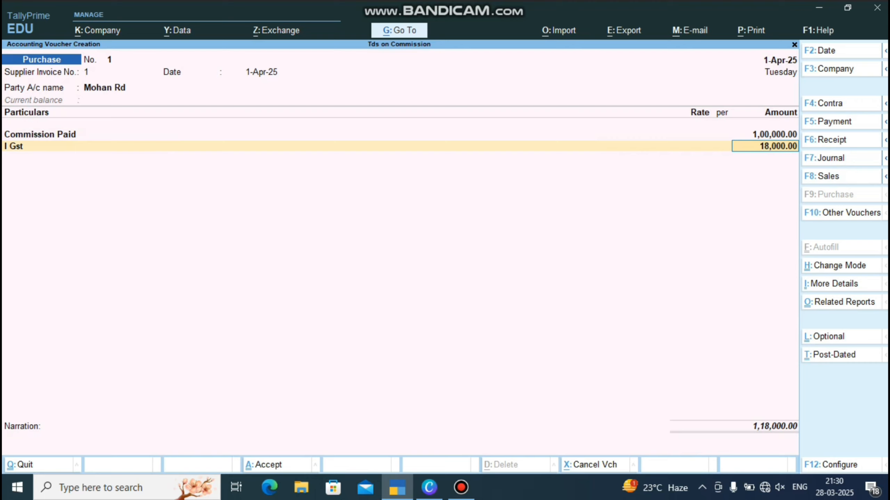
key(Return)
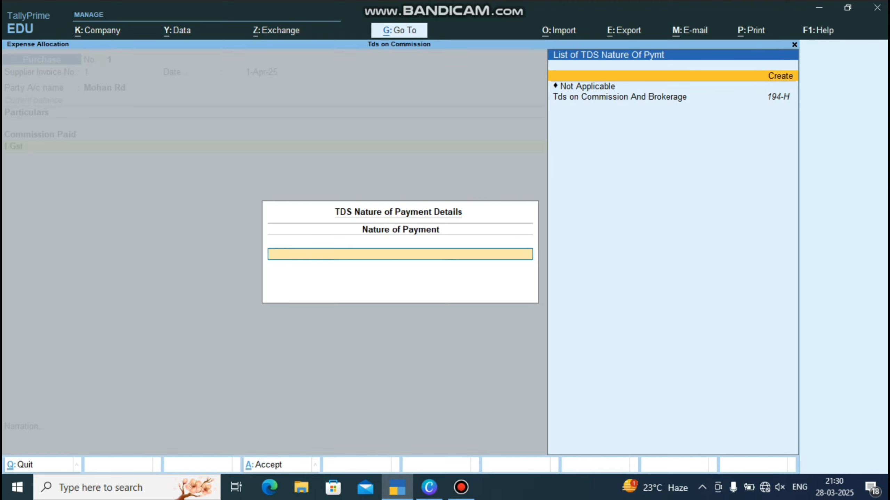
key(Down)
key(Down)
key(Return)
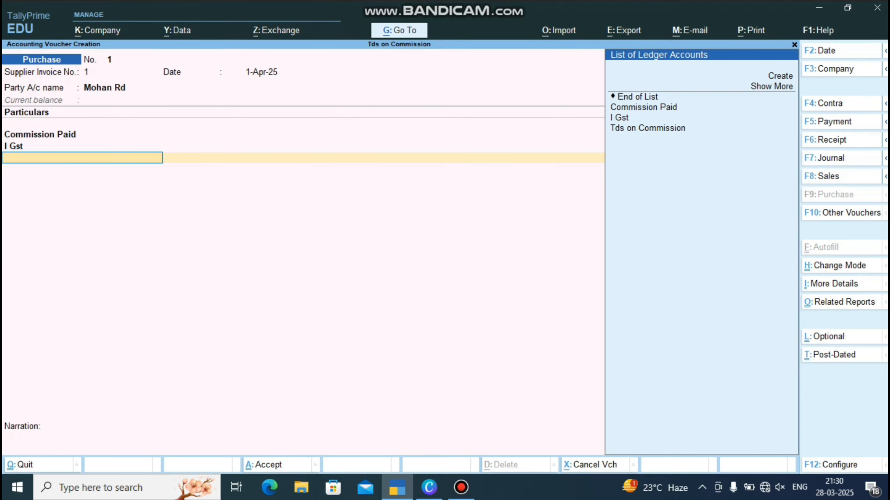
Add the Tds on Commission ledger to the voucher with the automatically calculated deduction of 5,900.
key(Down)
key(Down)
key(Down)
key(Down)
key(Down)
key(Return)
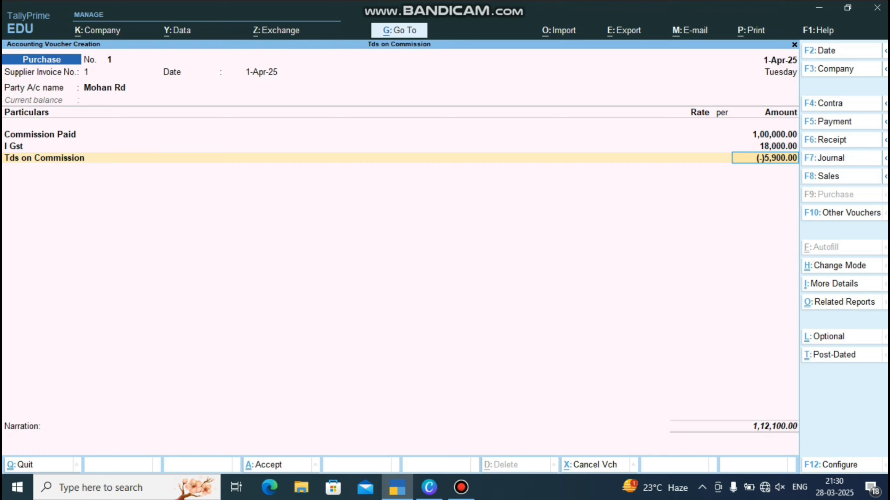
key(Return)
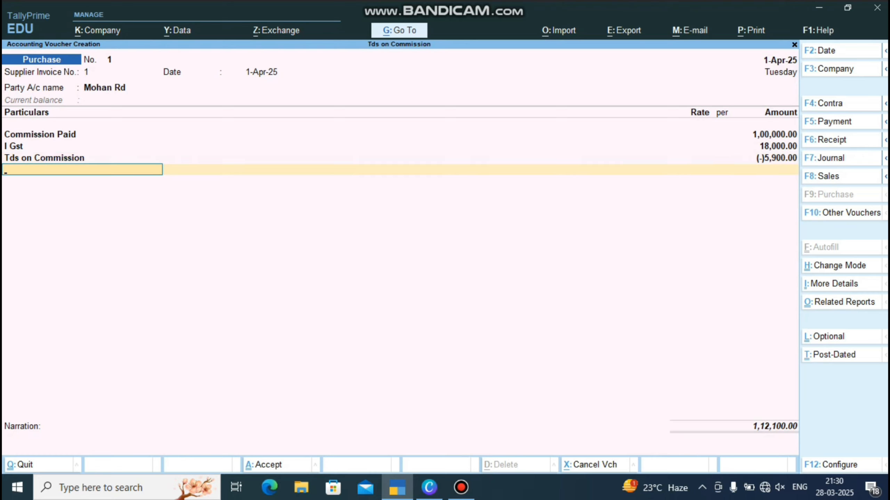
Examine the voucher's detailed GST tax analysis down to the Integrated Tax line, and return to the voucher.
key(ctrl+o)
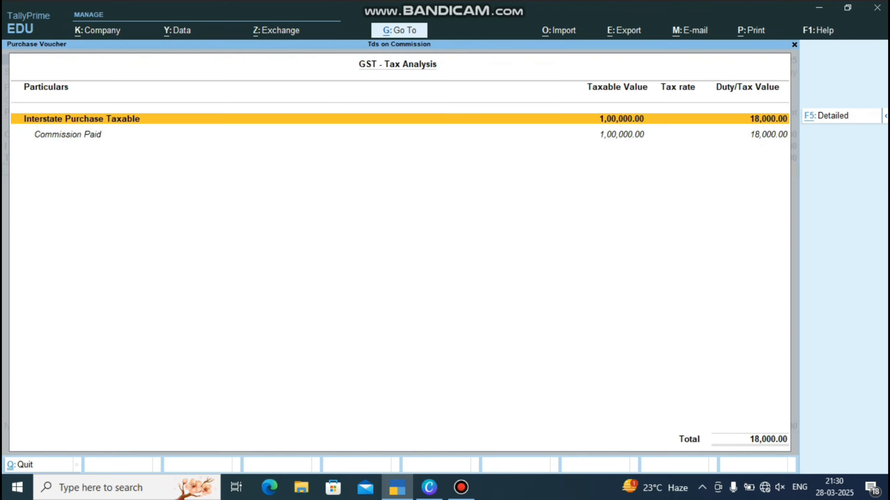
key(F5)
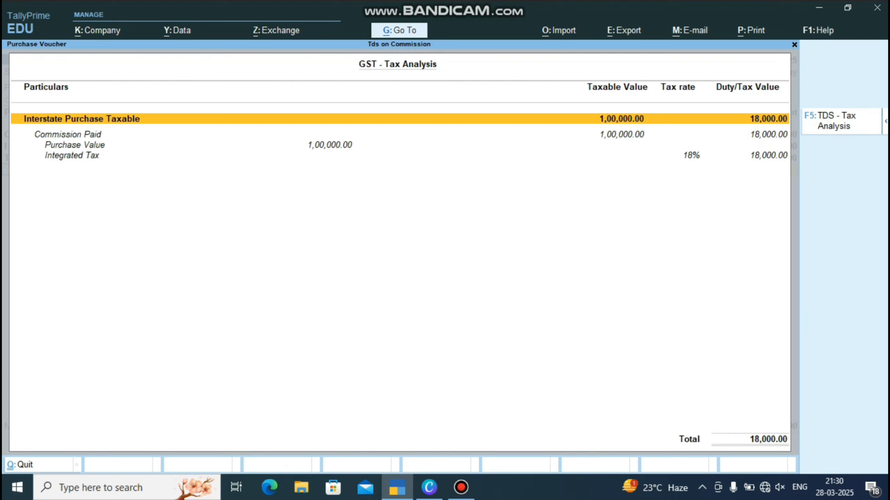
key(Down)
key(Down)
key(Down)
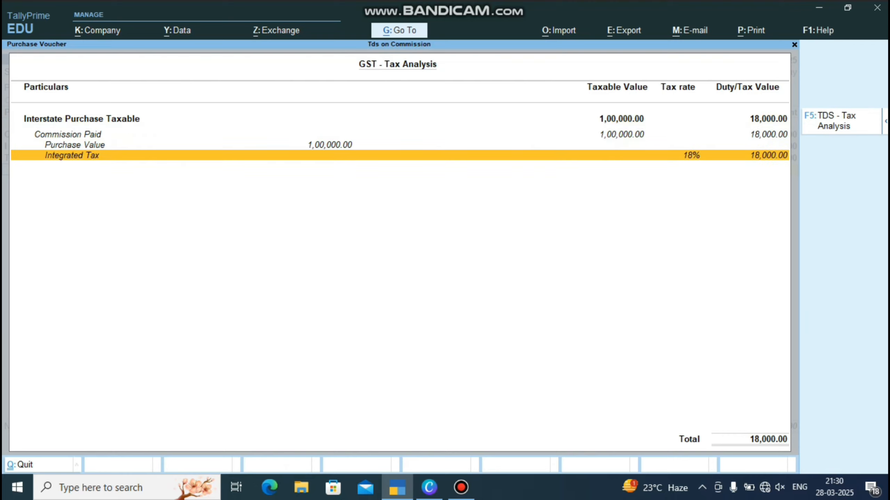
key(Escape)
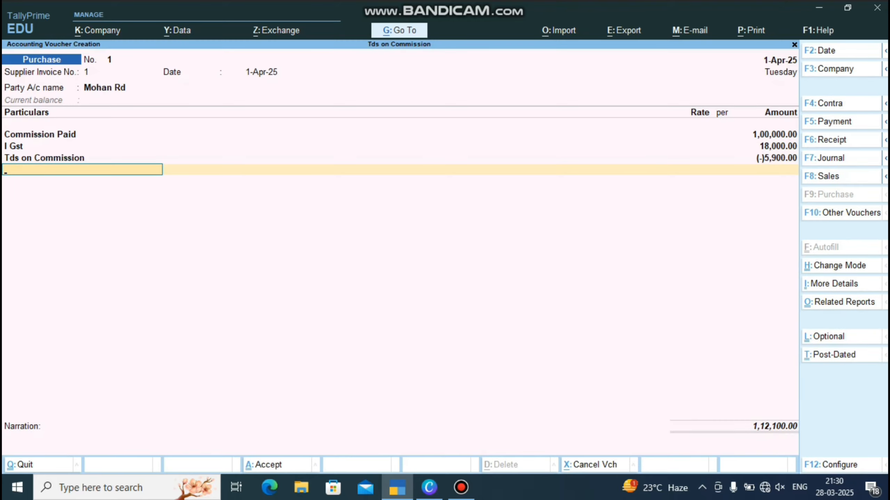
Finish the particulars and accept the creditor's bill-wise details with New Ref 1 for 1,18,000 Cr, leaving the credit days blank.
key(Return)
key(Return)
key(Return)
key(Return)
key(Return)
key(Return)
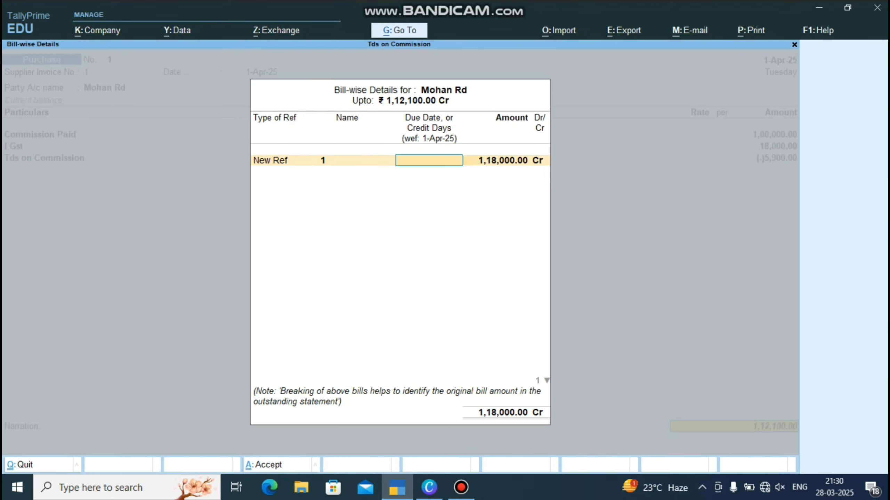
key(Return)
key(Return)
key(Return)
key(Return)
key(Return)
key(Return)
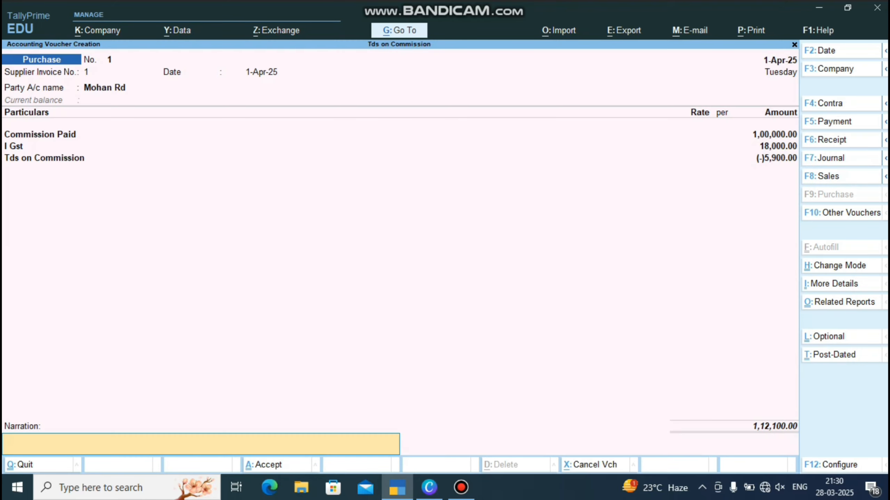
Save the purchase voucher with a blank narration, and start a payment voucher in Double Entry mode.
key(Return)
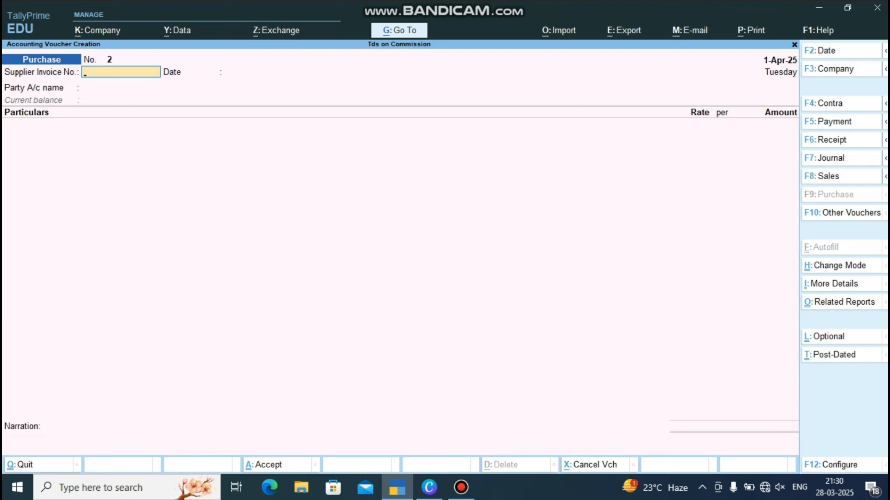
key(F5)
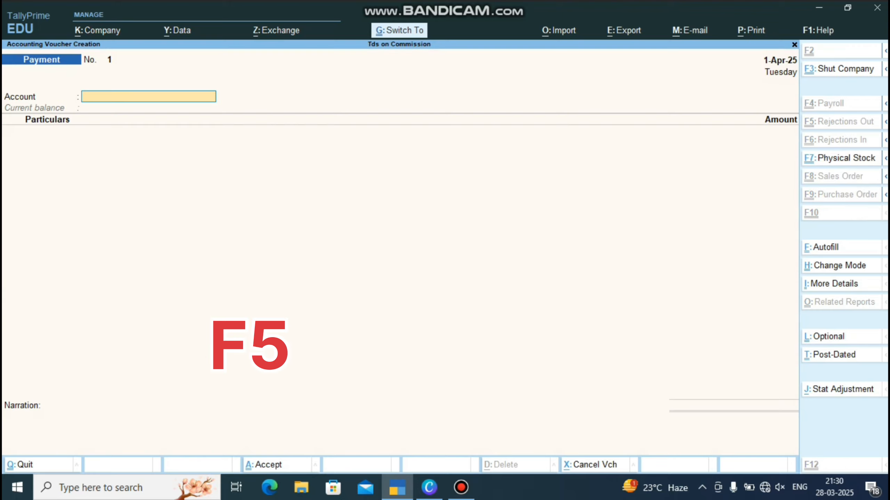
key(ctrl+h)
key(Up)
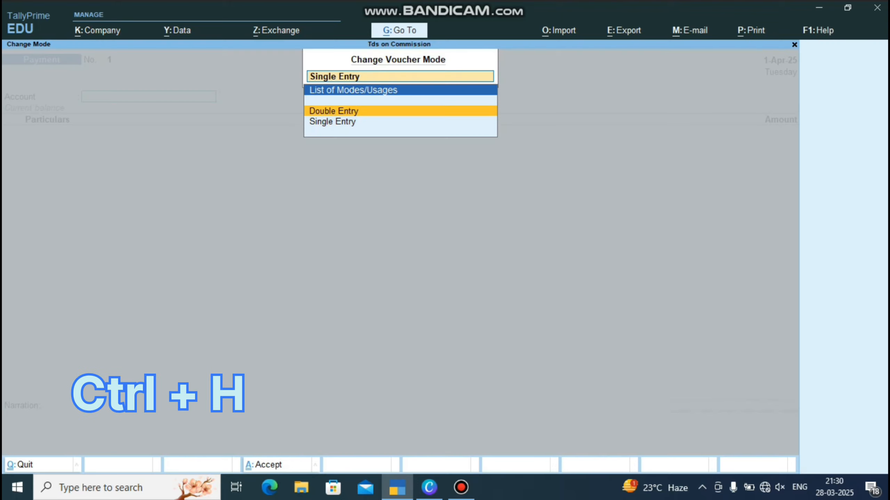
key(Return)
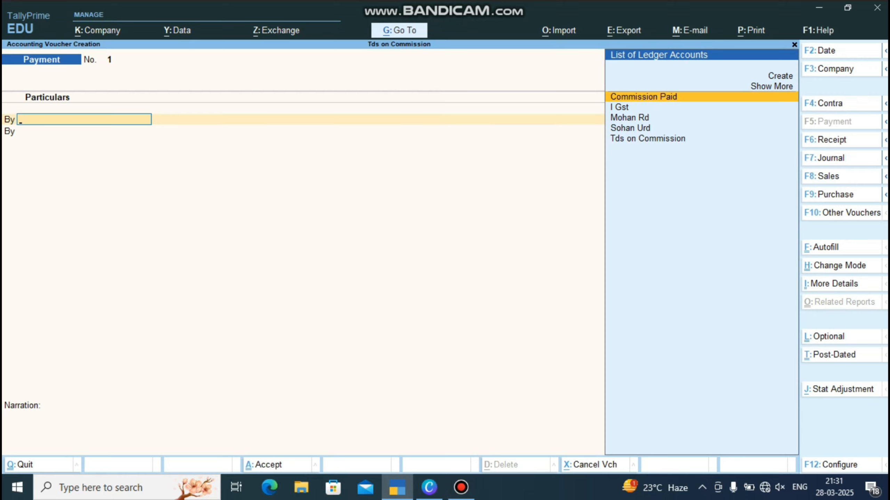
Configure the payment voucher to use Cr/Dr instead of To/By during voucher entry, and save the configuration.
key(F12)
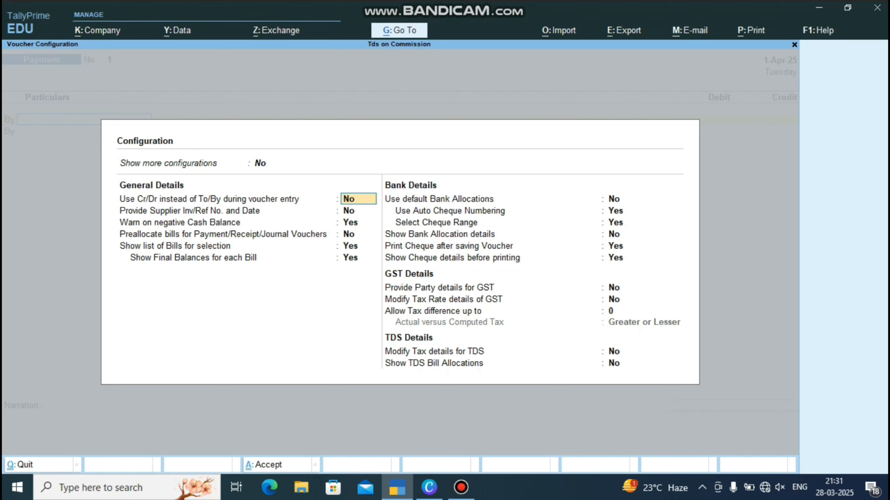
text(y)
key(Return)
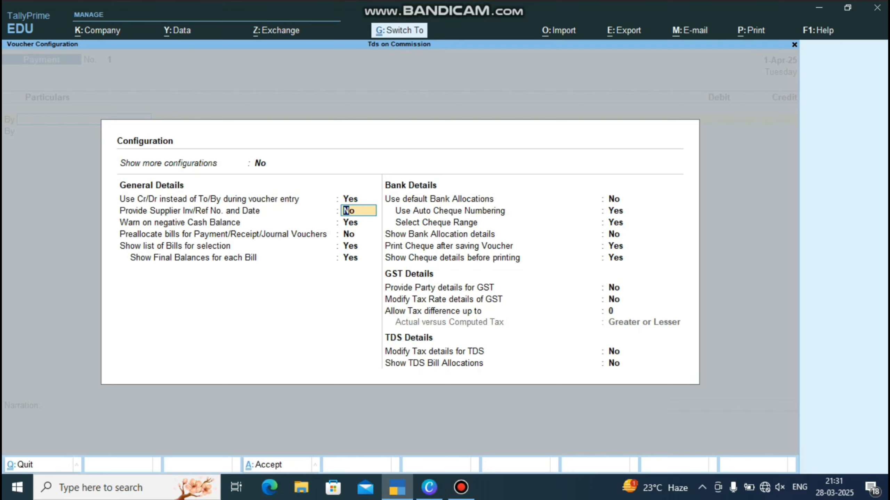
key(ctrl+a)
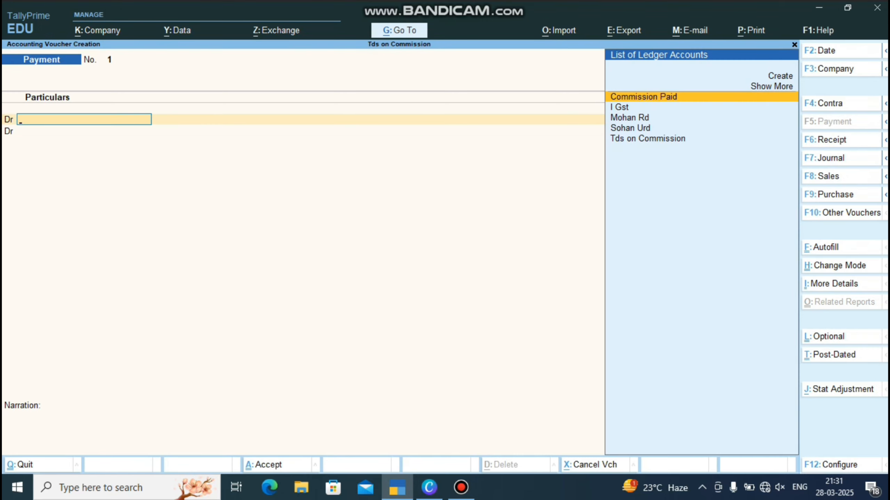
Debit the registered creditor's ledger with 1,12,100 and allocate it as Agst Ref to bill 1.
key(Down)
key(Down)
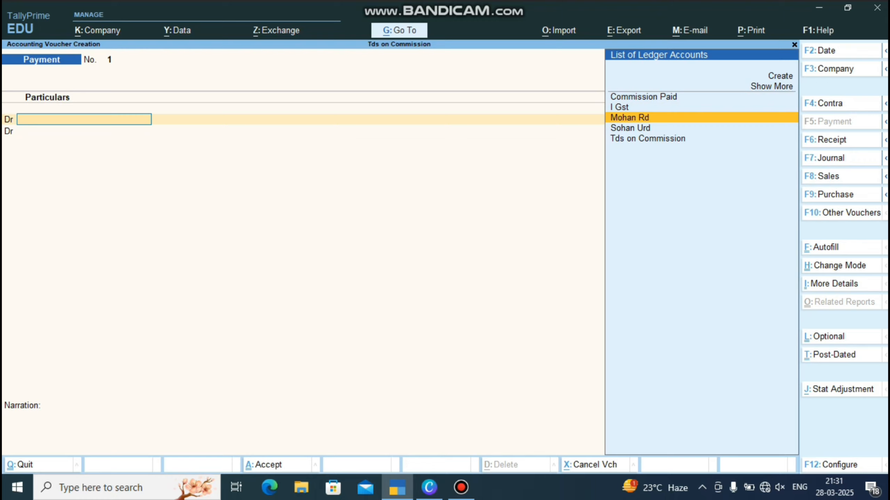
key(Return)
text(112100)
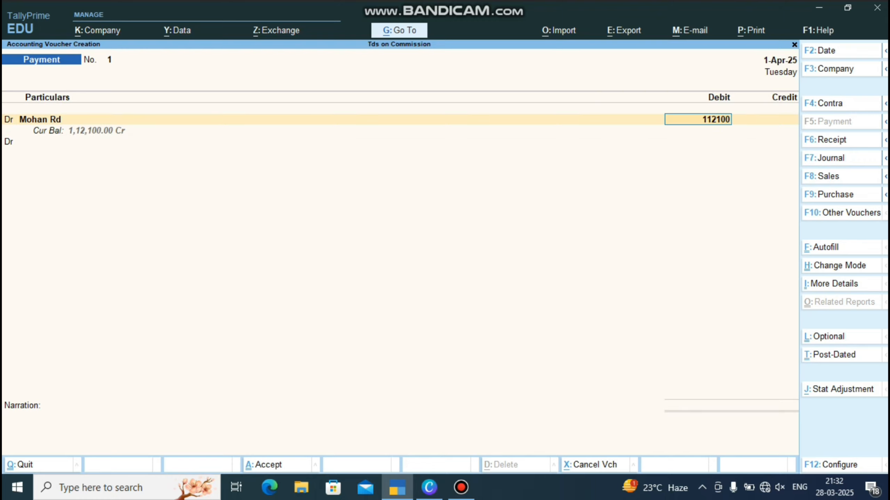
key(Return)
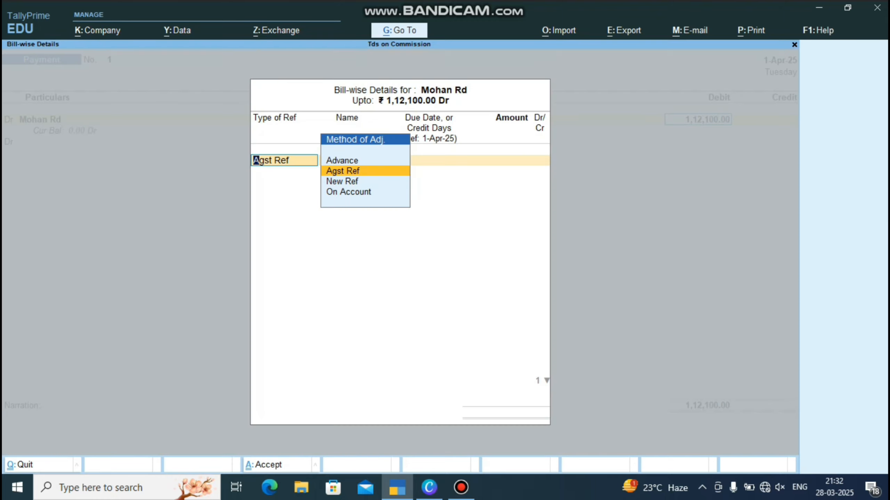
key(Return)
key(Return)
key(Return)
key(Return)
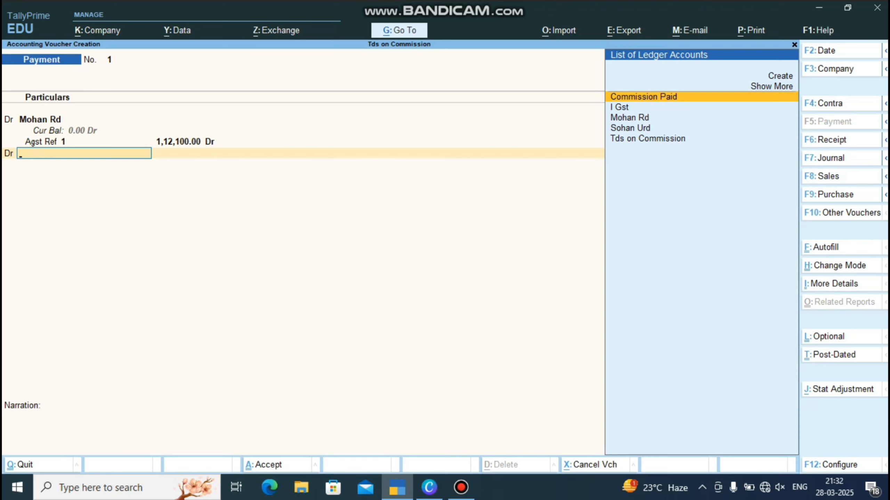
Begin creating a new ledger from the voucher's second line and name it Bank A/c, without an alias.
key(Down)
key(Down)
key(Up)
key(Up)
key(Up)
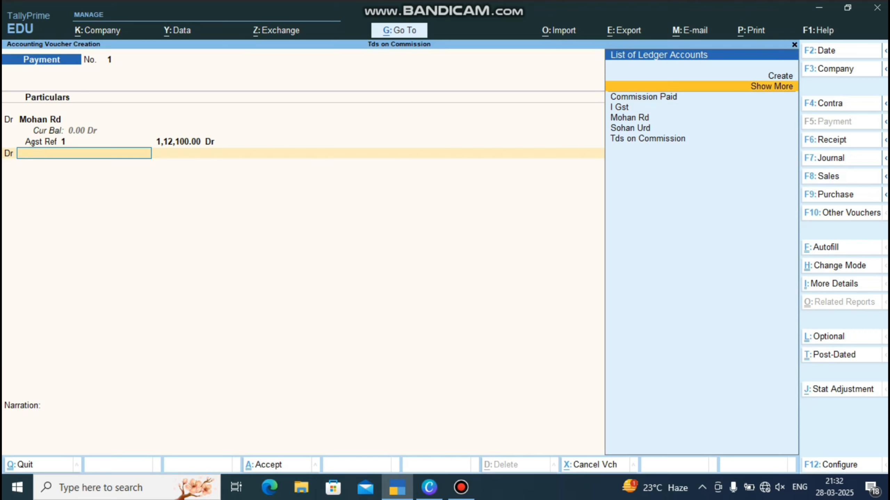
key(Up)
key(Return)
text(Bank)
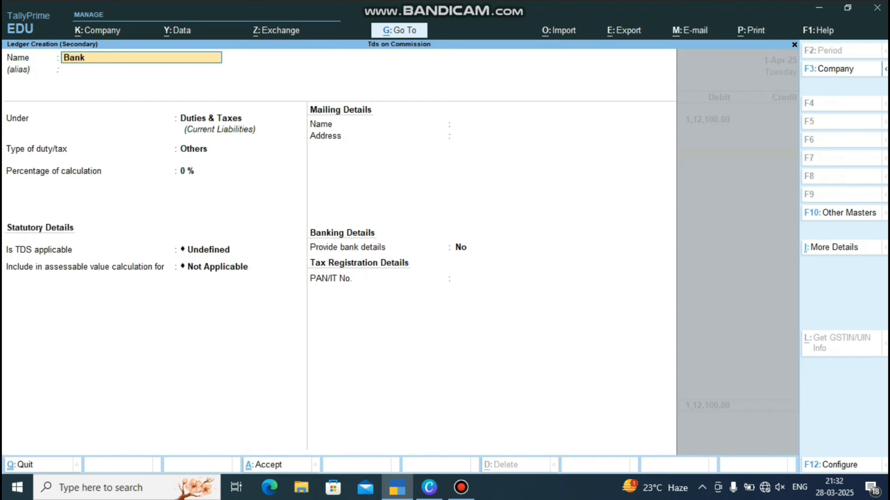
text( A/c)
key(Return)
key(Return)
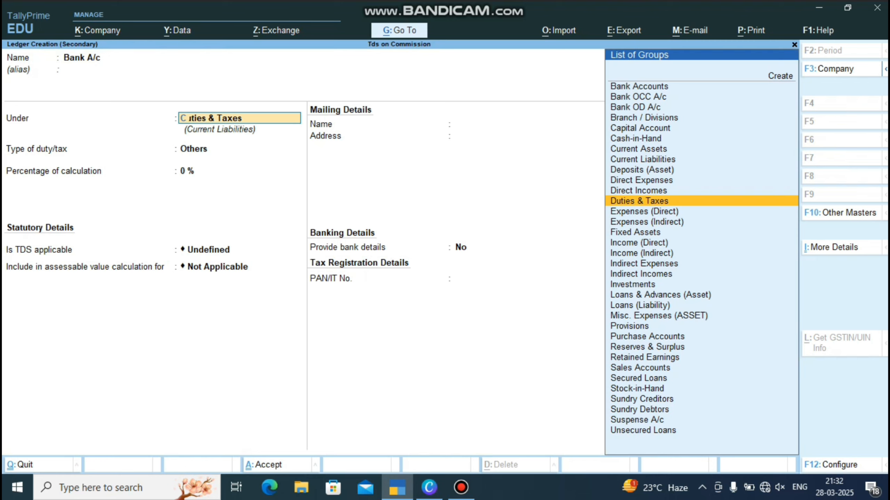
Place the Bank A/c ledger under the Bank Accounts group and save it with the default bank details.
text(c)
key(Return)
key(BackSpace)
key(BackSpace)
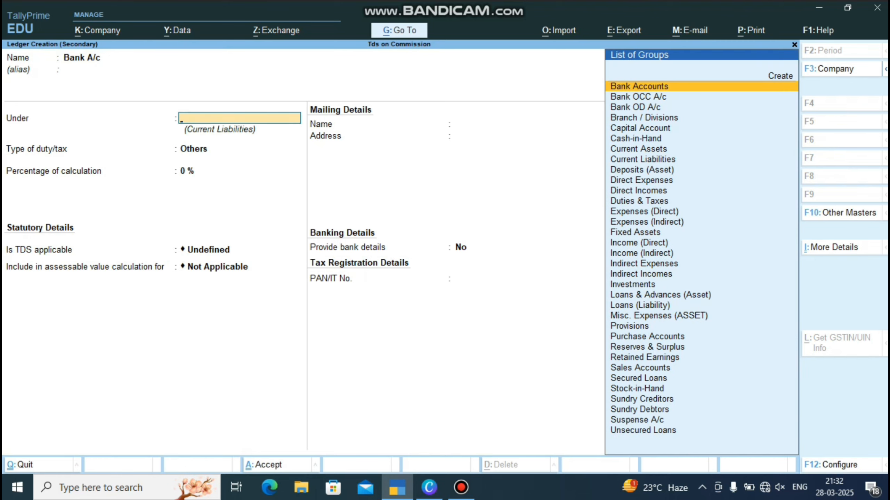
text(b)
key(Return)
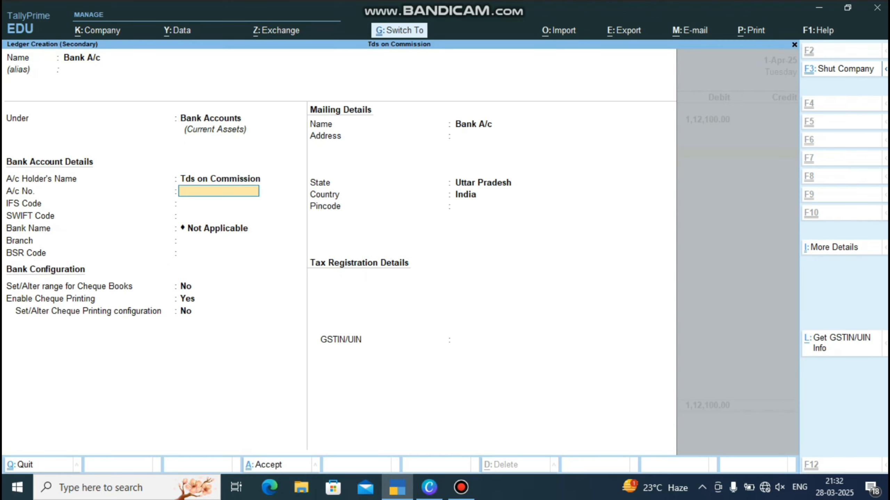
key(ctrl+a)
key(Return)
key(BackSpace)
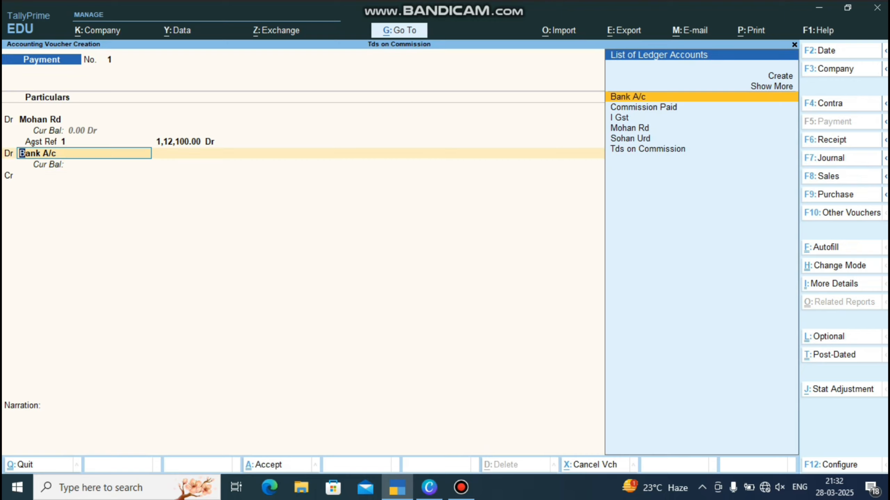
Try to enter Bank A/c as a debit line for 1,12,100 and accept its bank allocations.
key(Return)
text(1,12,10)
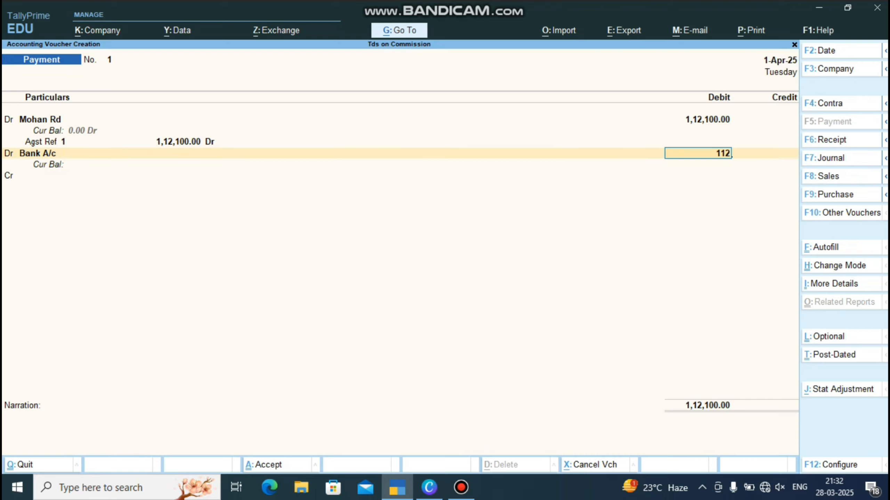
text(00)
key(Return)
key(Return)
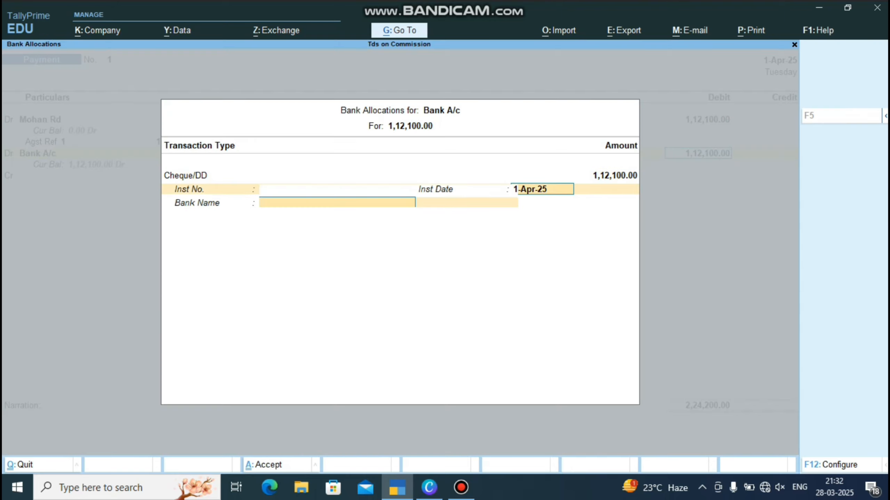
key(ctrl+a)
key(Return)
key(Return)
Try to switch the Bank A/c line from Dr to Cr, and discard the unsaved payment voucher.
key(BackSpace)
key(BackSpace)
key(BackSpace)
key(BackSpace)
key(BackSpace)
key(BackSpace)
key(BackSpace)
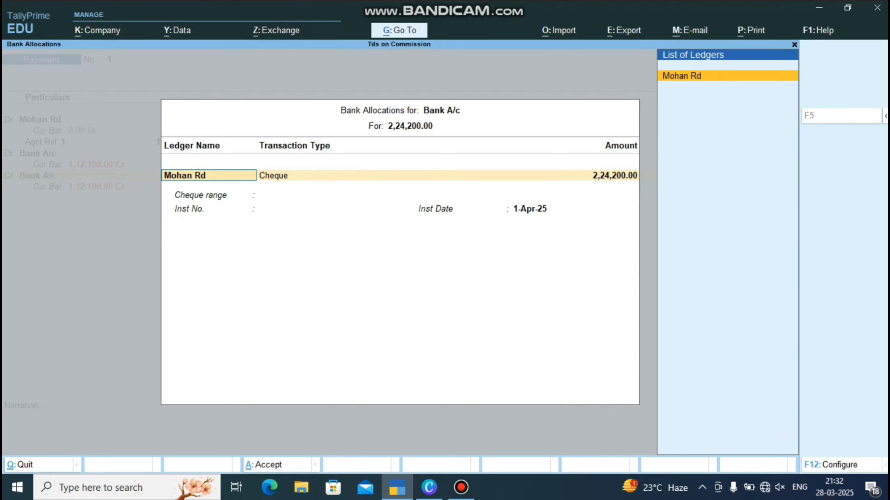
text(c)
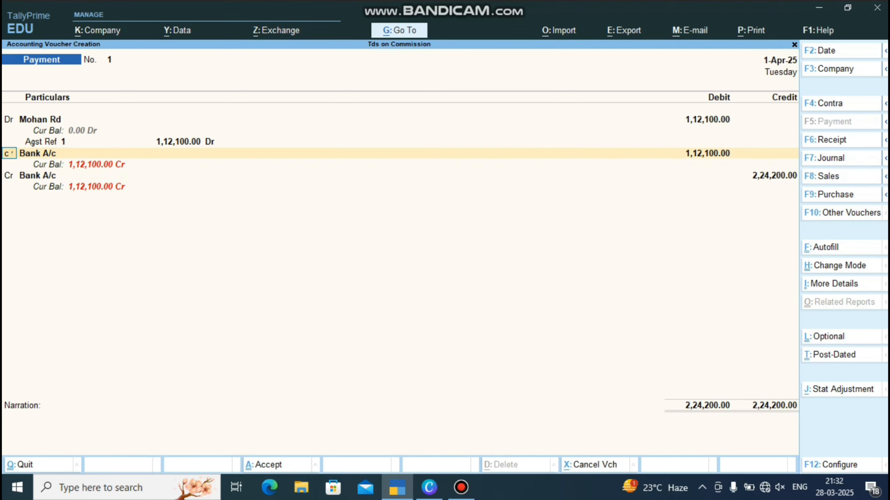
key(Return)
key(Return)
key(Return)
key(Return)
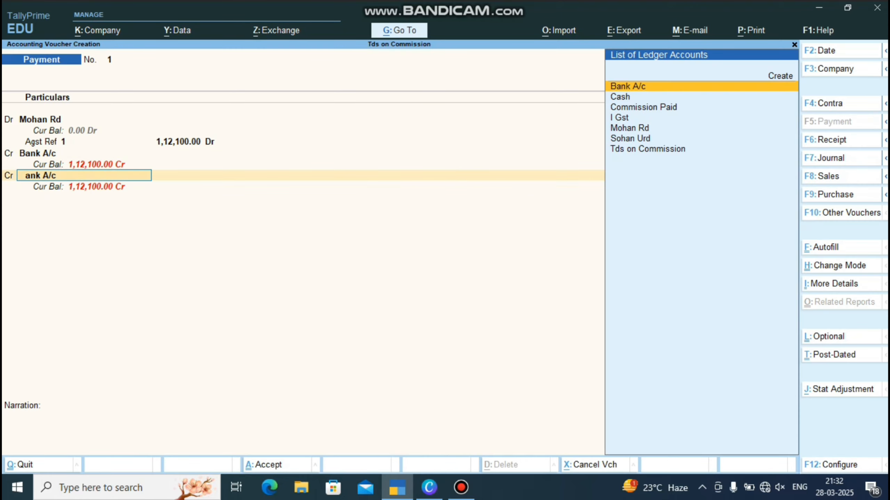
key(Escape)
key(Escape)
key(y)
key(Return)
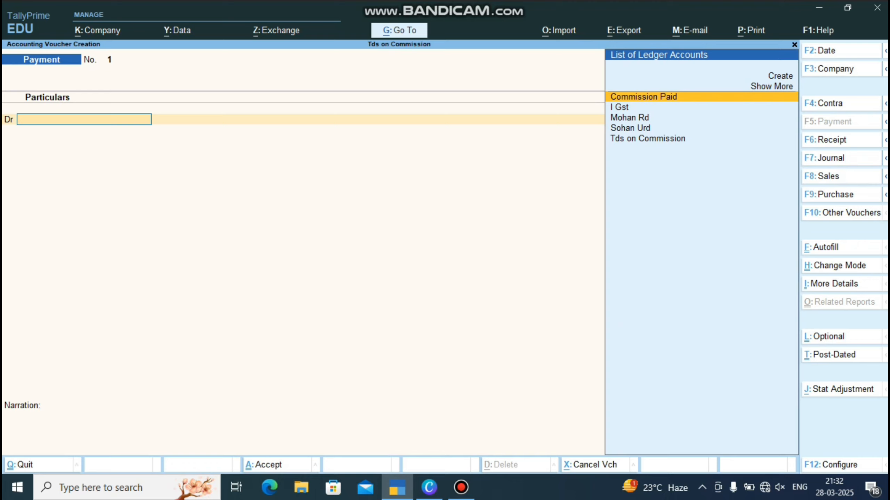
Debit the registered creditor's ledger with 1,12,100 in the blank payment voucher, allocated as Agst Ref to bill 1.
key(Down)
key(Down)
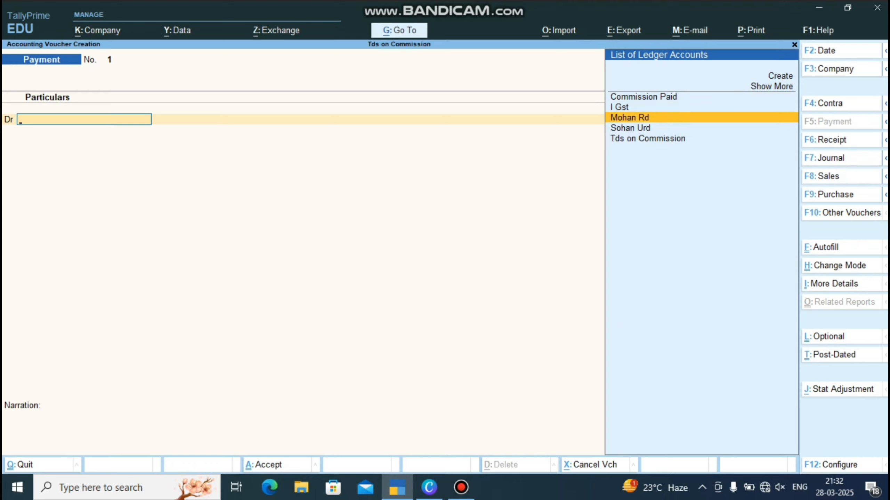
key(Return)
text(1,12,10)
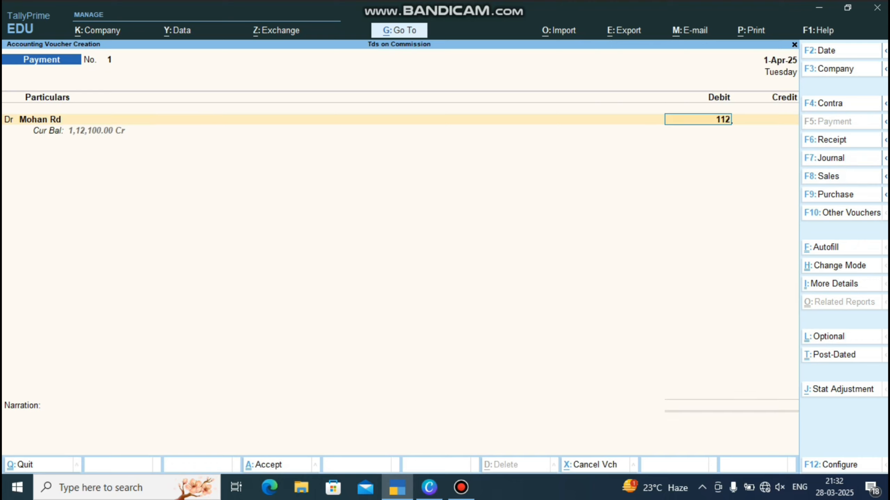
text(00)
key(Return)
key(Return)
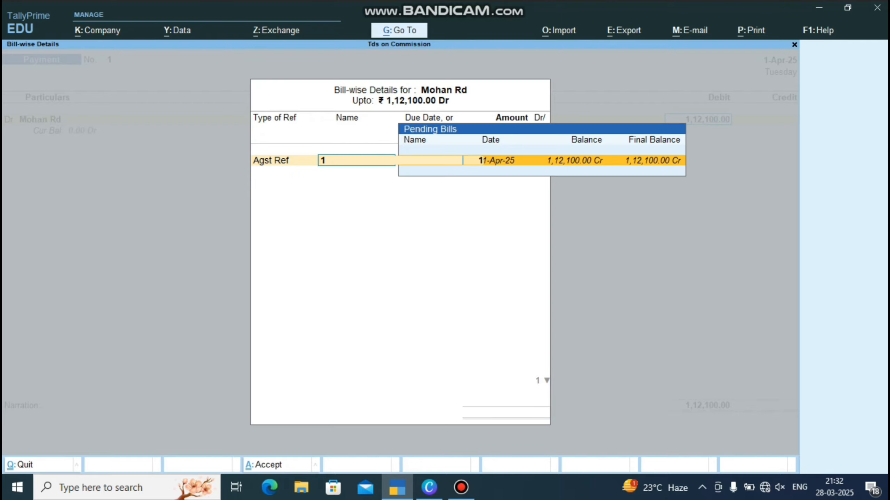
key(Return)
key(Return)
key(Return)
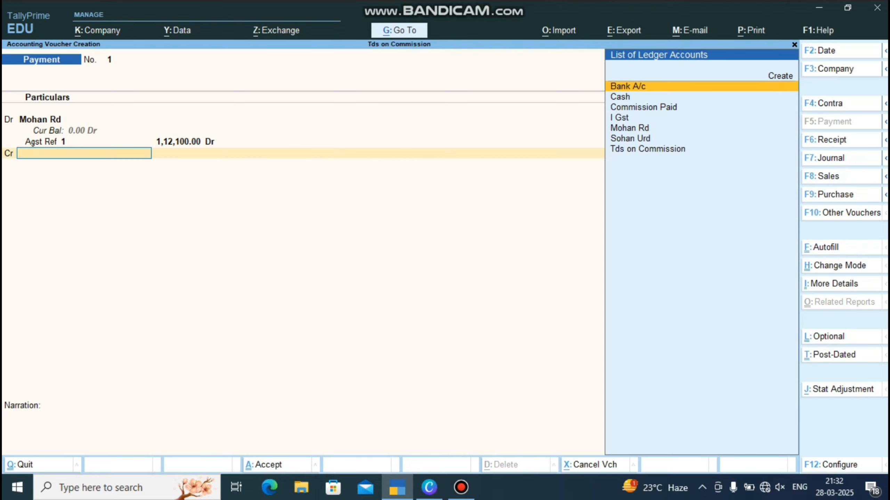
Credit Bank A/c with 1,12,100, accept the default bank allocation, save the payment voucher, and leave voucher entry.
key(Return)
key(Return)
key(Return)
key(Return)
key(Return)
key(Return)
key(Return)
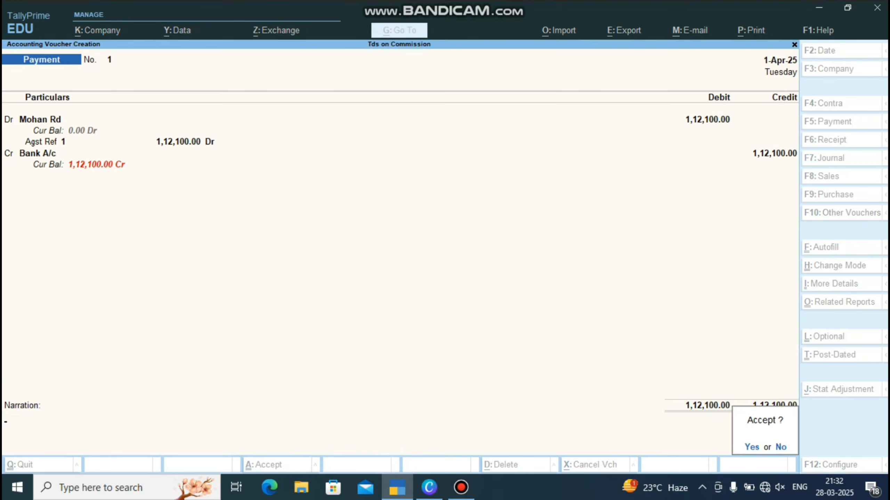
key(Return)
key(Escape)
key(Return)
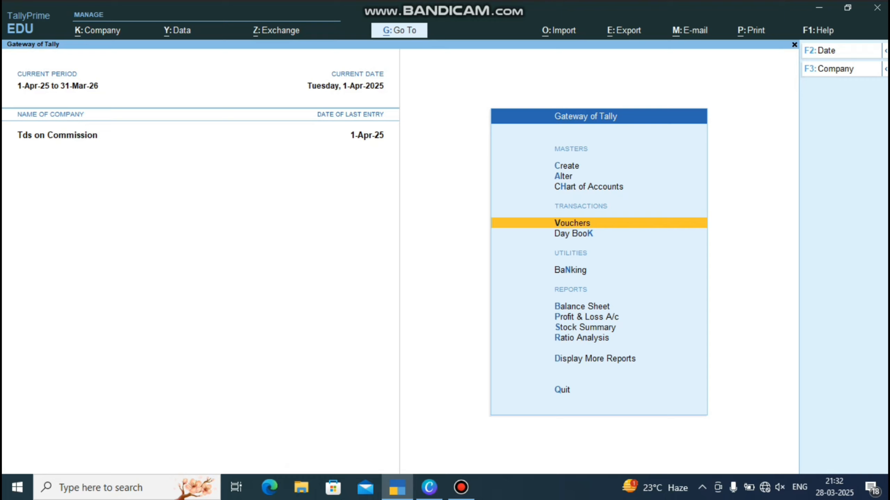
Open the GSTR-2 report from the statutory GST reports.
key(Down)
key(Down)
key(Down)
key(Down)
key(Down)
key(Down)
key(Down)
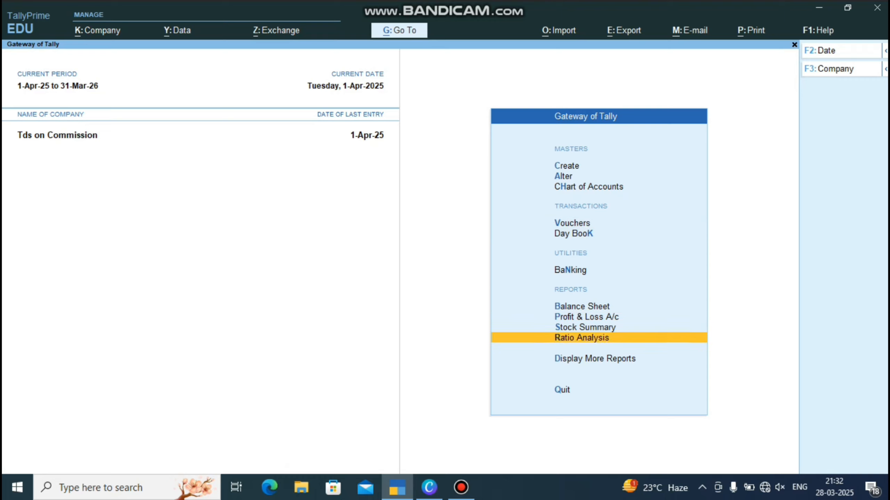
key(Return)
key(Down)
key(Down)
key(Down)
key(Down)
key(Down)
key(Down)
key(Down)
key(Down)
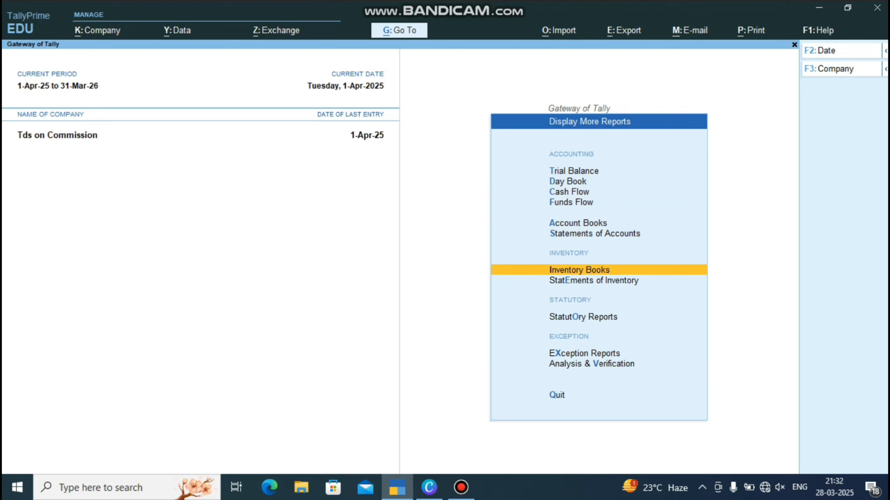
key(Return)
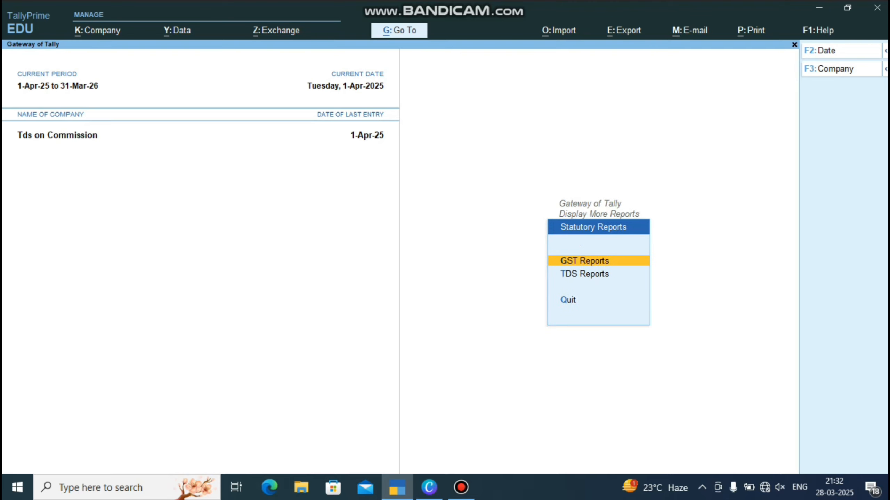
key(Return)
key(Down)
key(Return)
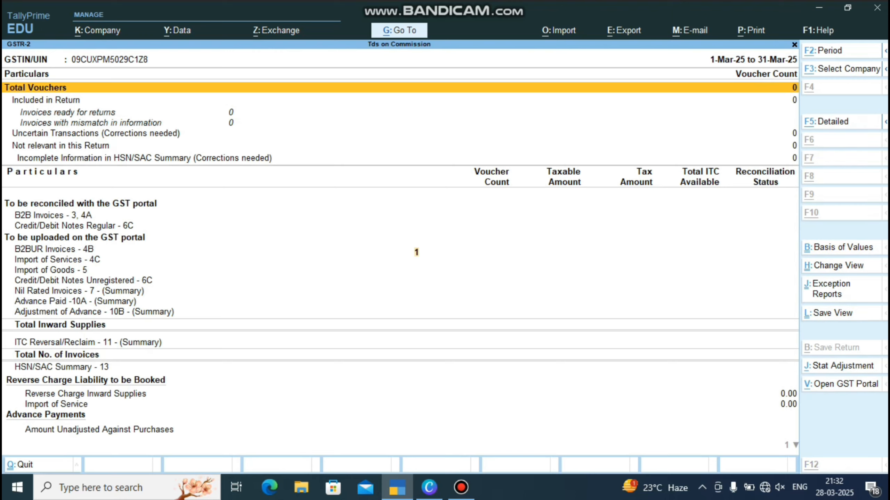
Set the GSTR-2 report period from 1-Apr-25 to 1-May-25.
key(F2)
text(1 a)
text(pr)
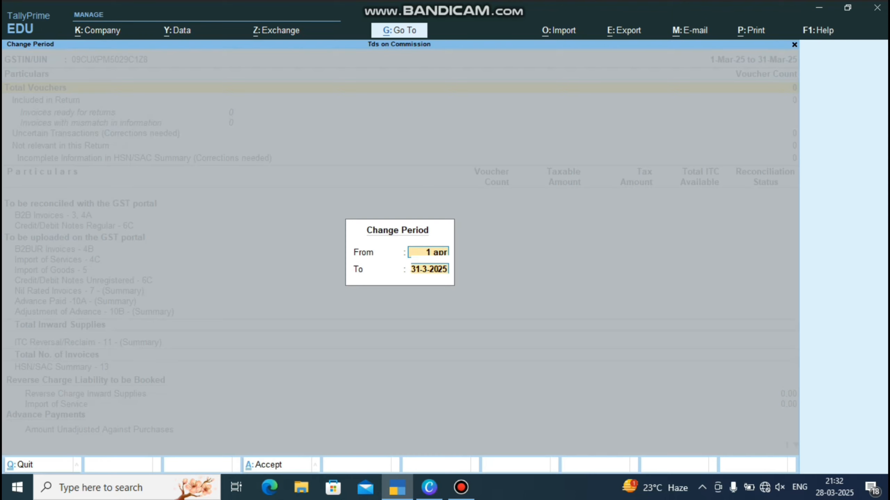
key(Return)
text(1 may)
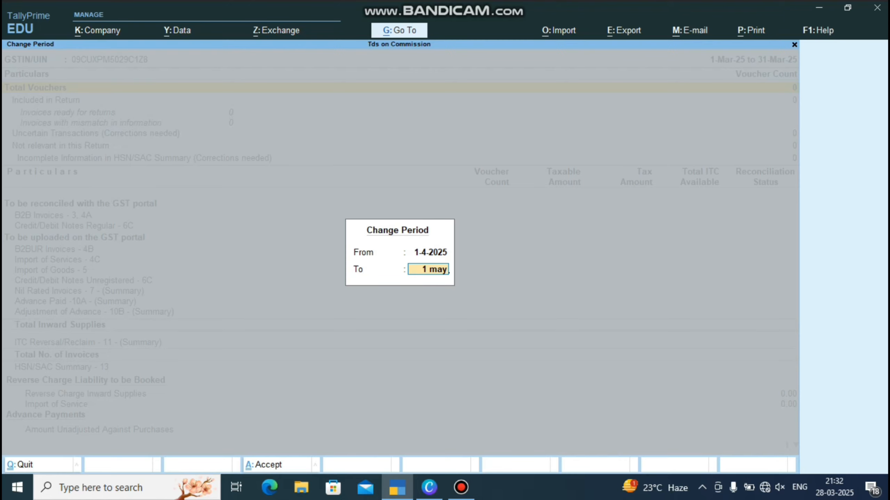
key(Return)
Examine the B2B Invoices supplier details in GSTR-2, and return to the statutory reports.
key(Down)
key(Down)
key(Down)
key(Down)
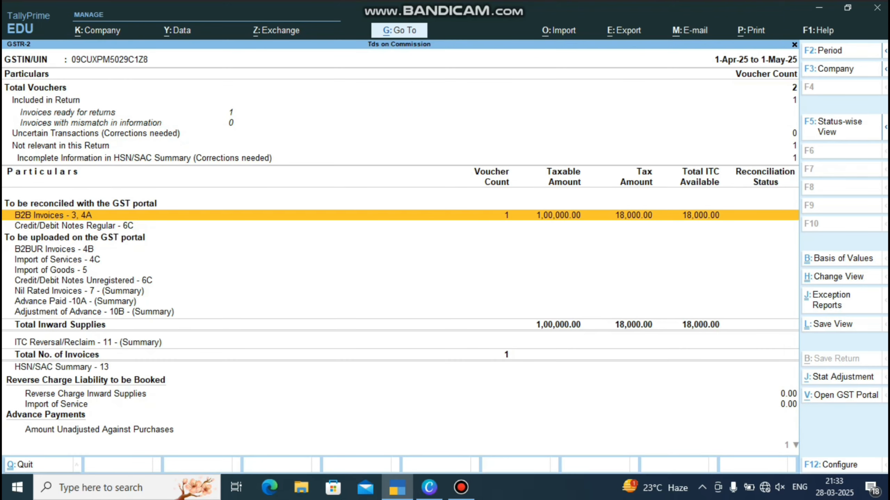
key(Return)
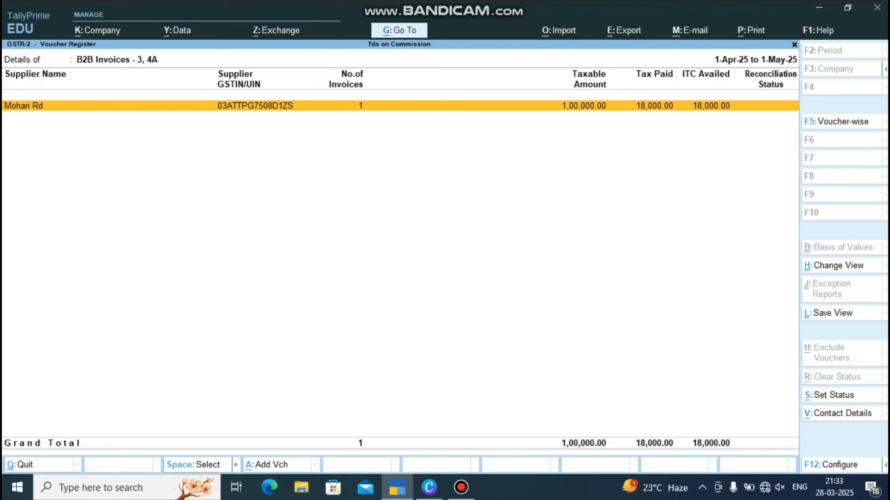
key(Escape)
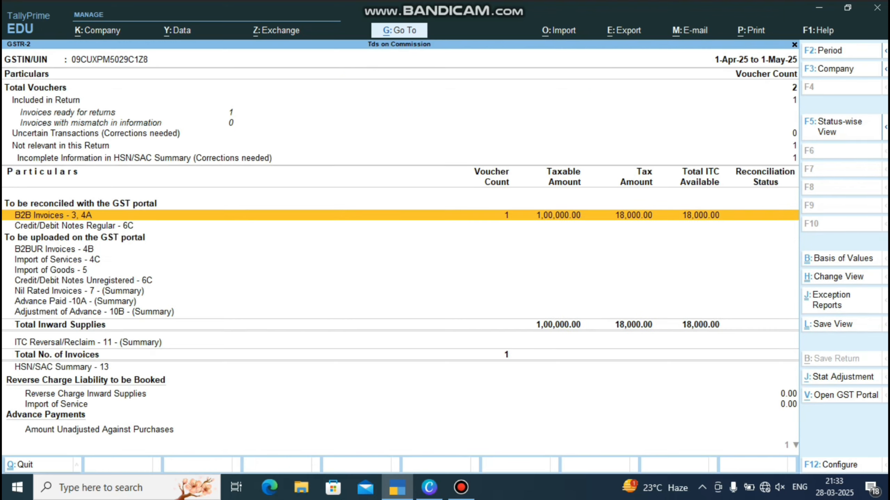
key(Escape)
key(Escape)
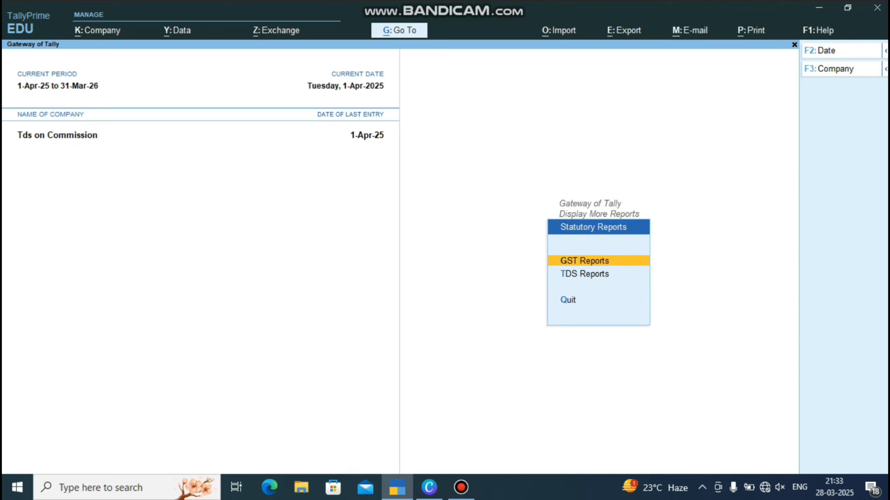
Review the Form 26Q TDS report's Deduction at Normal Rate details, and leave the report.
key(Down)
key(Return)
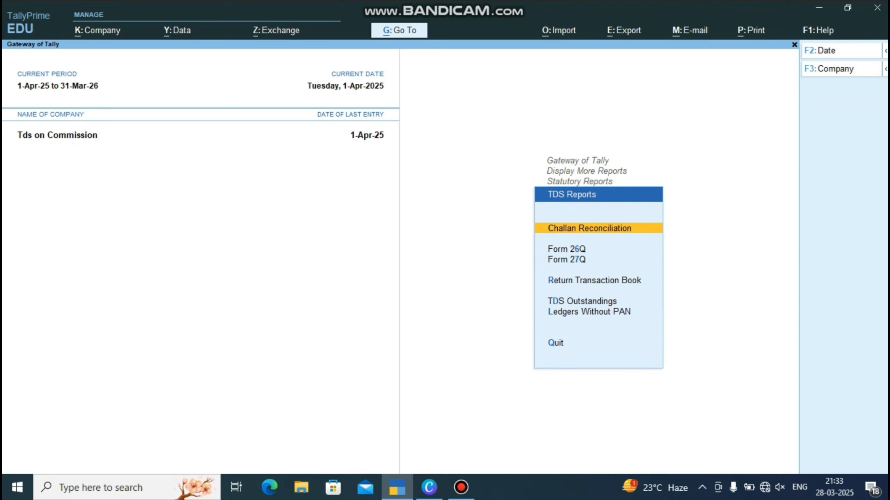
key(Down)
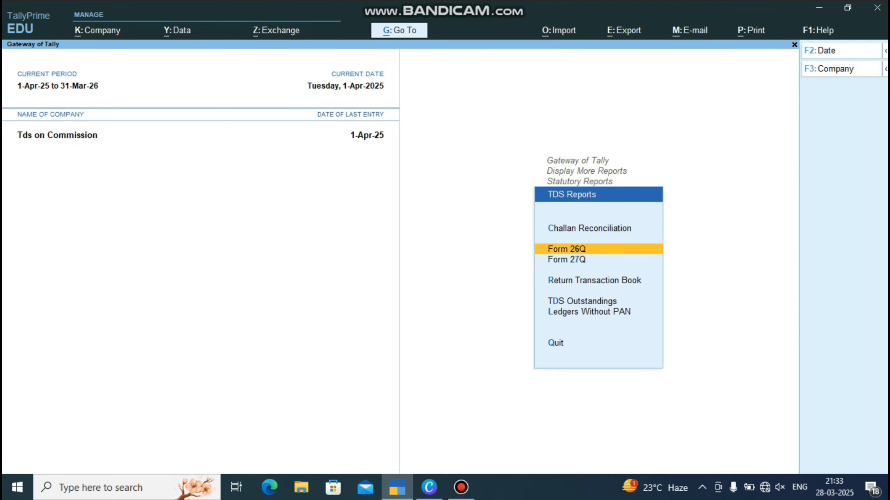
key(Return)
key(Down)
key(Down)
key(Down)
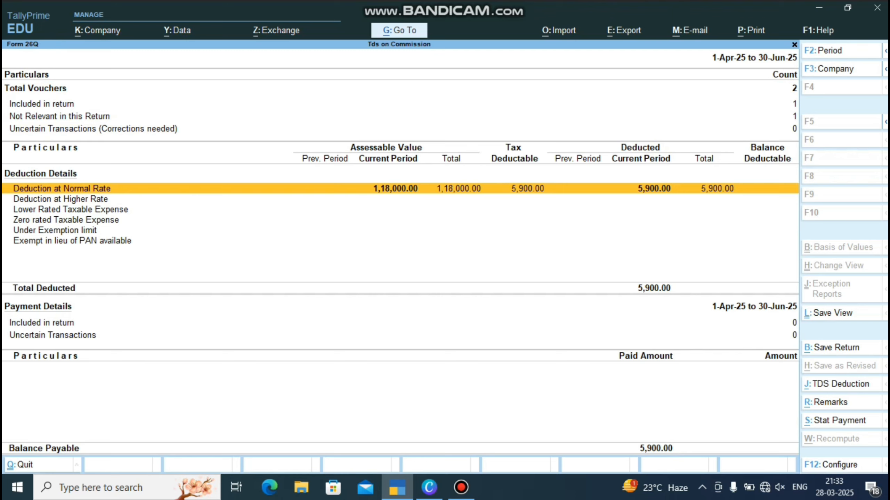
key(Escape)
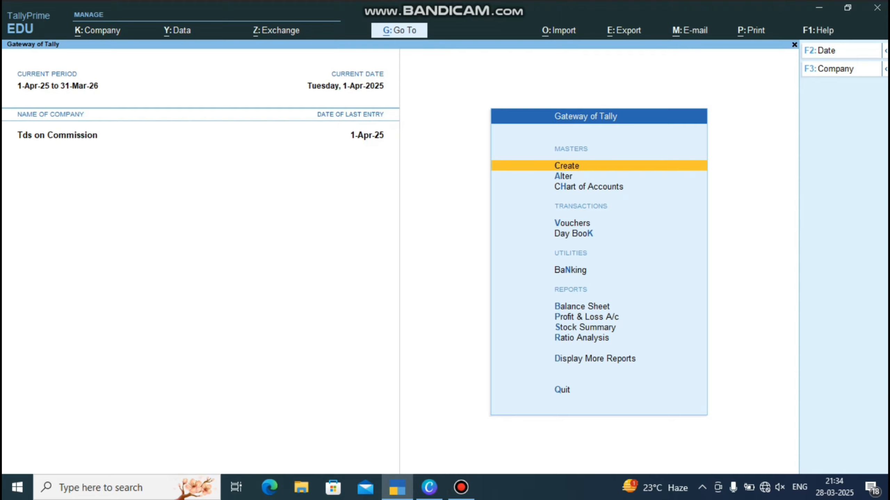
Start a purchase voucher with supplier invoice number 2, accepting the invoice date 1-Apr-25.
key(Down)
key(Down)
key(Down)
key(Return)
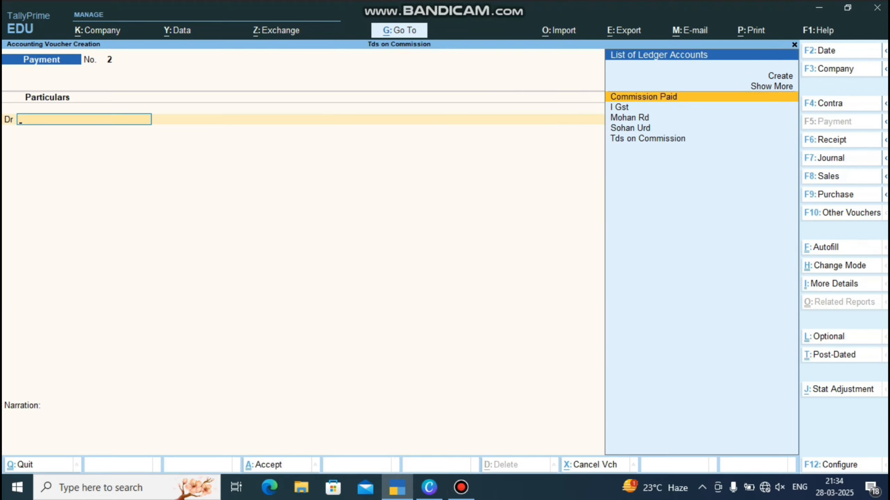
key(F9)
text(1)
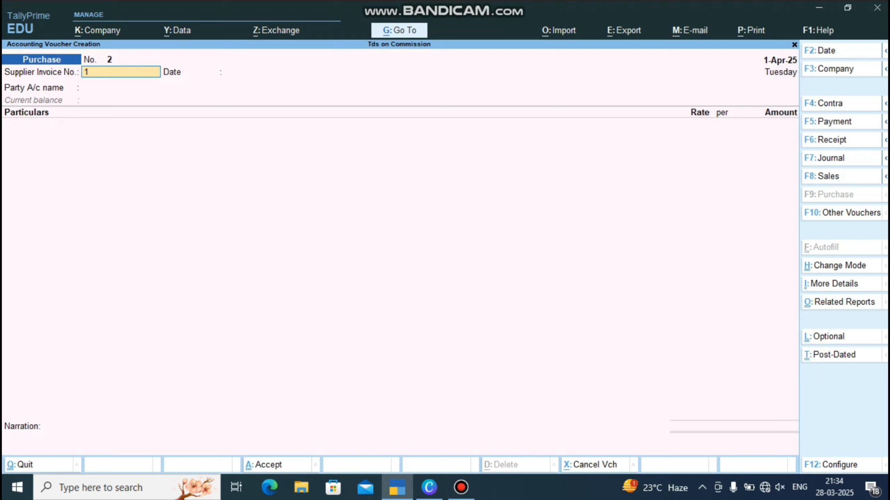
key(BackSpace)
text(2)
key(Return)
key(Return)
Choose the unregistered creditor as the purchase voucher's party, leaving the receipt details blank and the party details at their defaults.
key(Down)
key(Down)
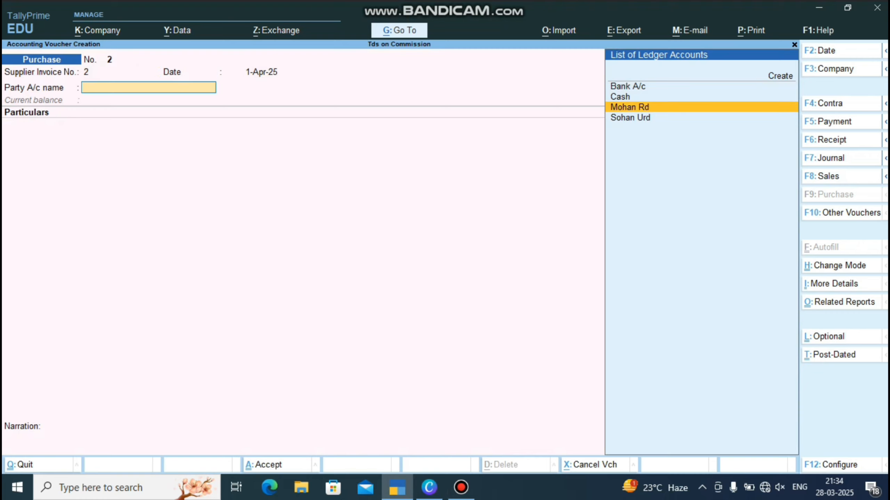
key(Down)
key(Return)
key(Return)
key(Return)
key(Return)
key(Return)
key(Return)
key(Return)
key(Return)
key(Return)
key(Return)
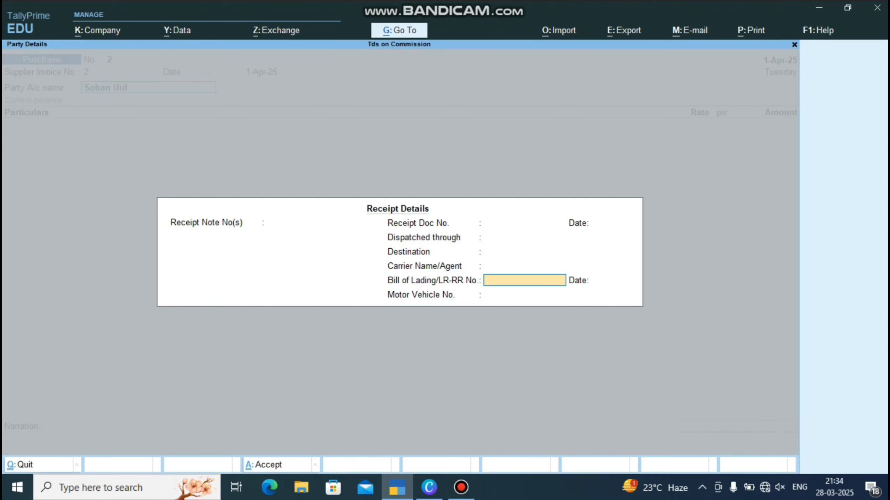
Add Commission Paid with an amount of 50,000 to the purchase voucher.
key(Down)
key(Down)
key(Down)
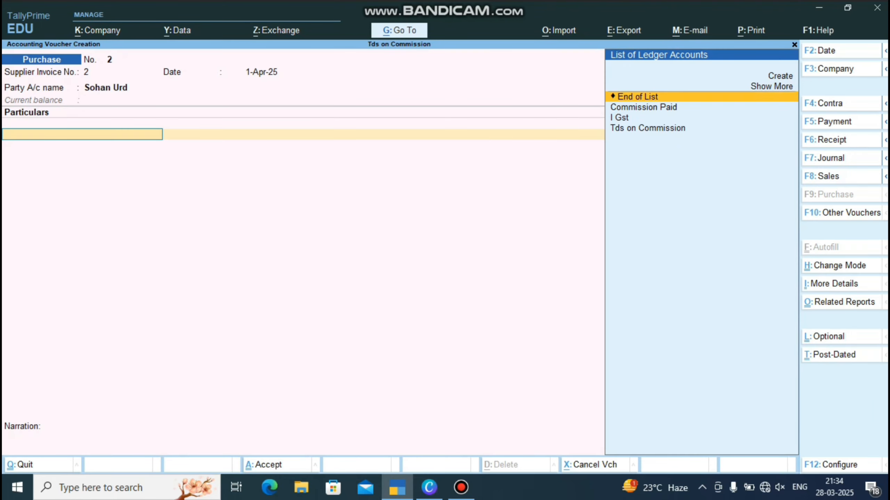
key(Return)
text(50,000)
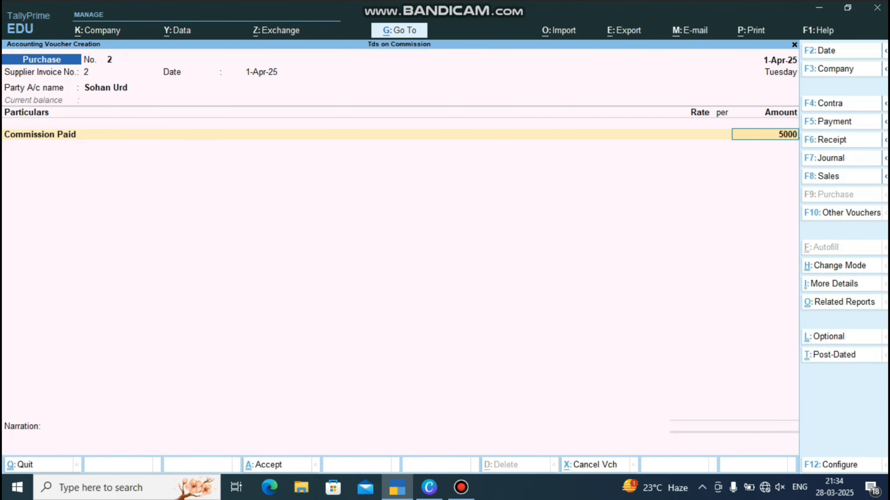
key(Return)
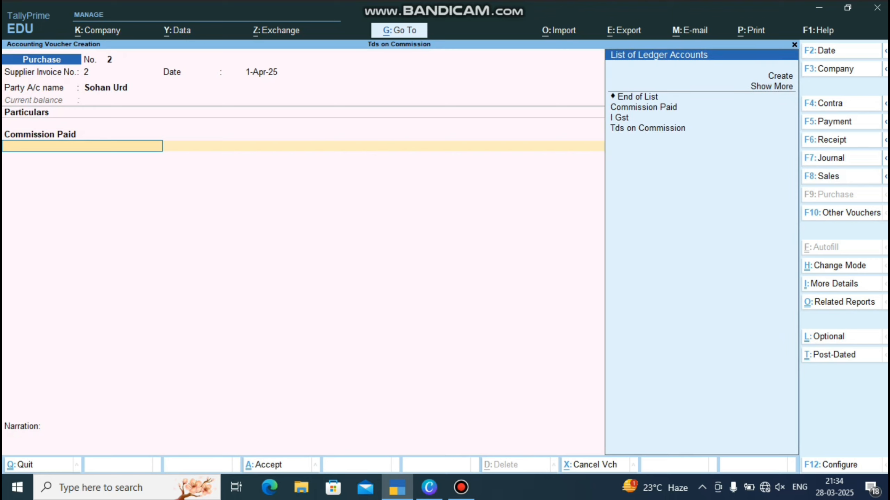
key(Down)
key(Down)
key(Return)
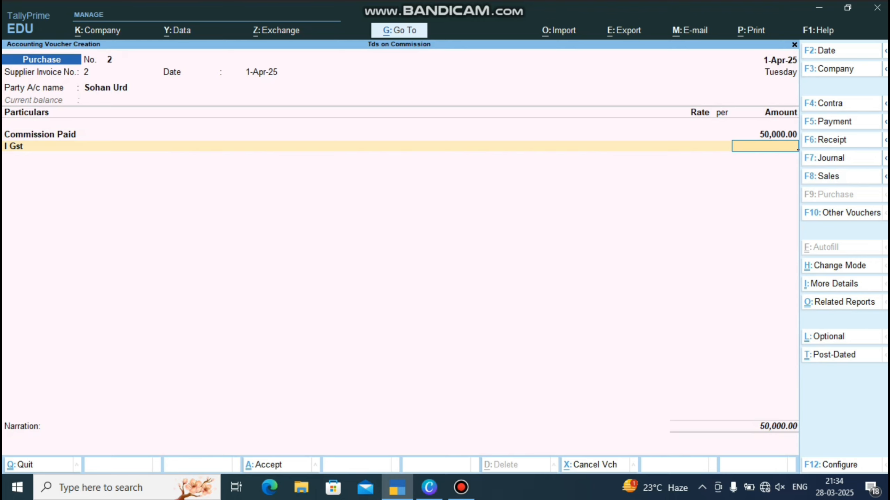
key(BackSpace)
key(Up)
key(Up)
key(Return)
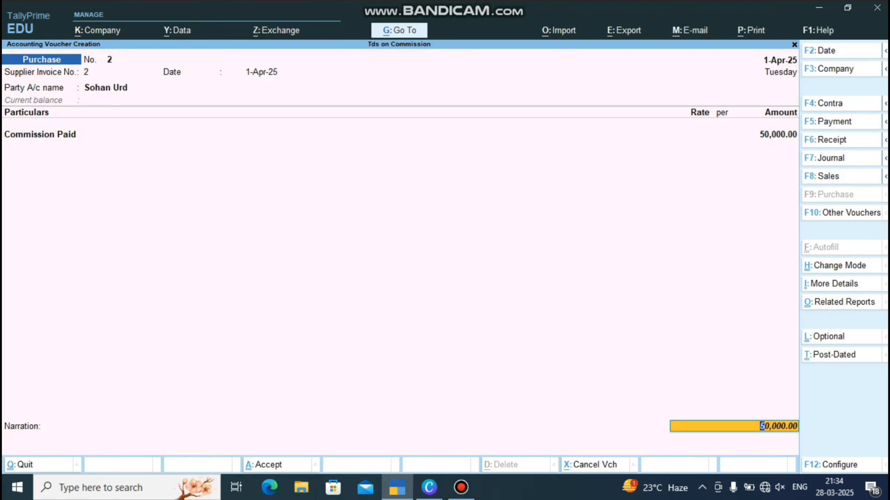
key(BackSpace)
key(Return)
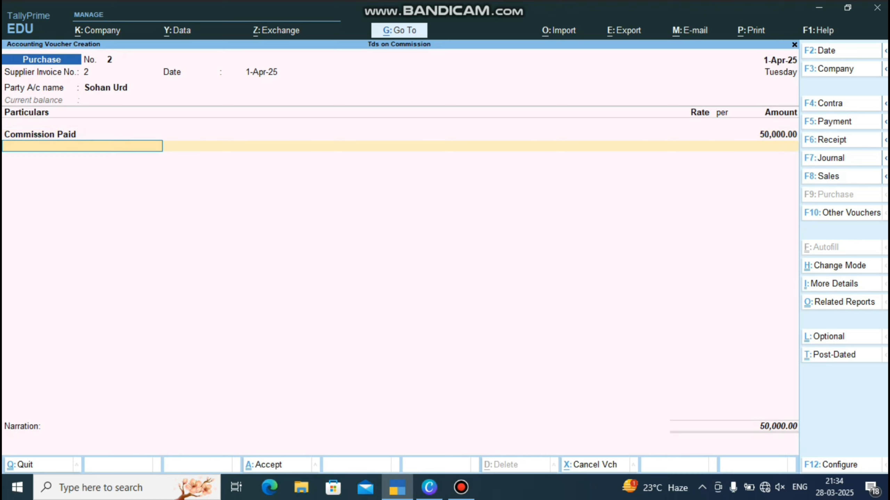
Add the Tds on Commission ledger to the purchase voucher, accepting the calculated 10,000 deduction.
key(Down)
key(Down)
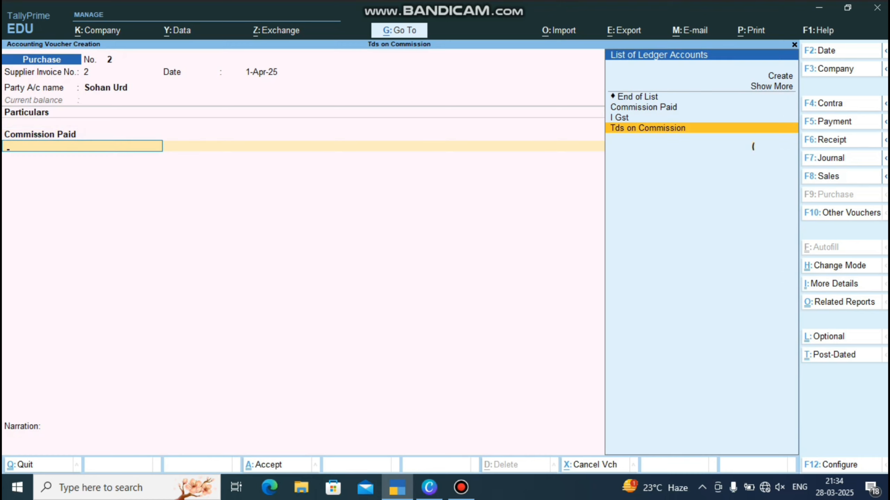
key(Return)
key(Return)
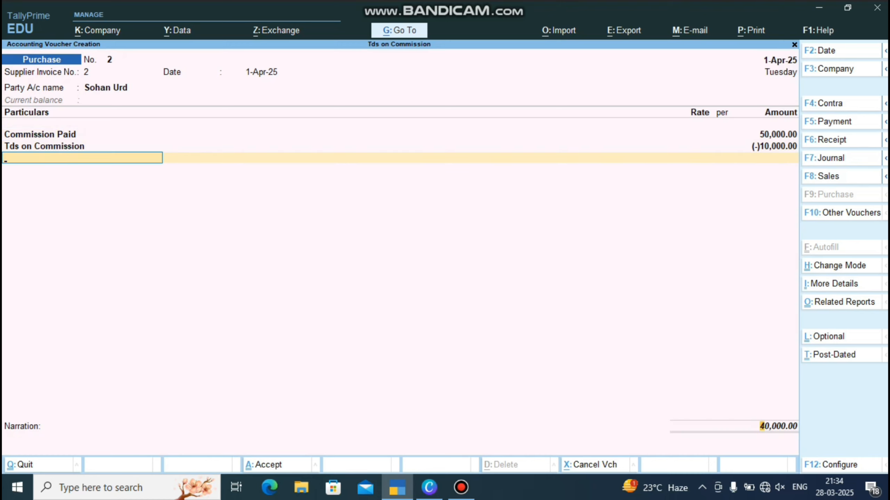
Accept the bill-wise New Ref allocations of 50,000 Cr and 10,000 Dr, save the purchase voucher, and leave voucher entry.
key(Return)
key(Return)
key(Return)
key(Return)
key(Return)
key(Return)
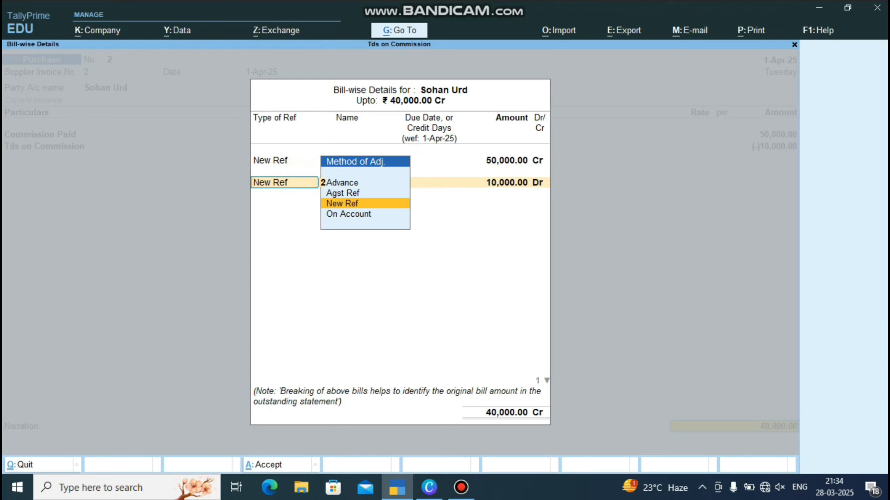
key(Return)
key(Return)
key(Return)
key(Return)
key(Return)
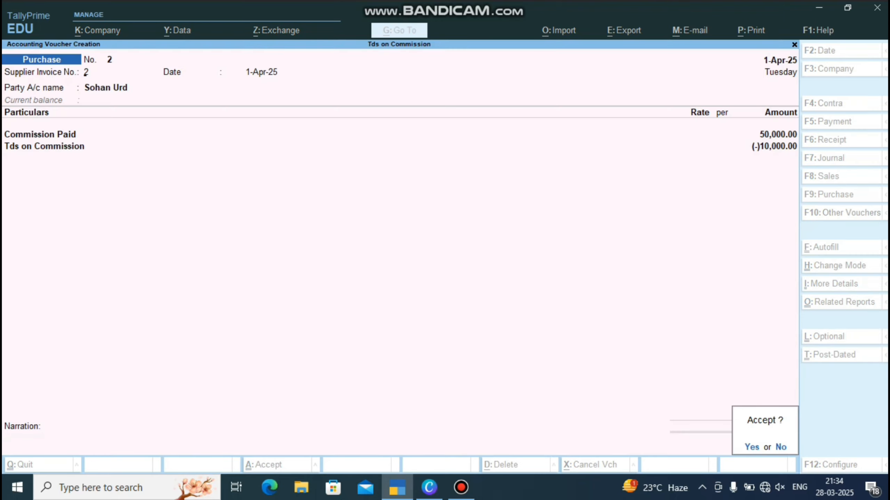
key(Return)
key(Escape)
key(Return)
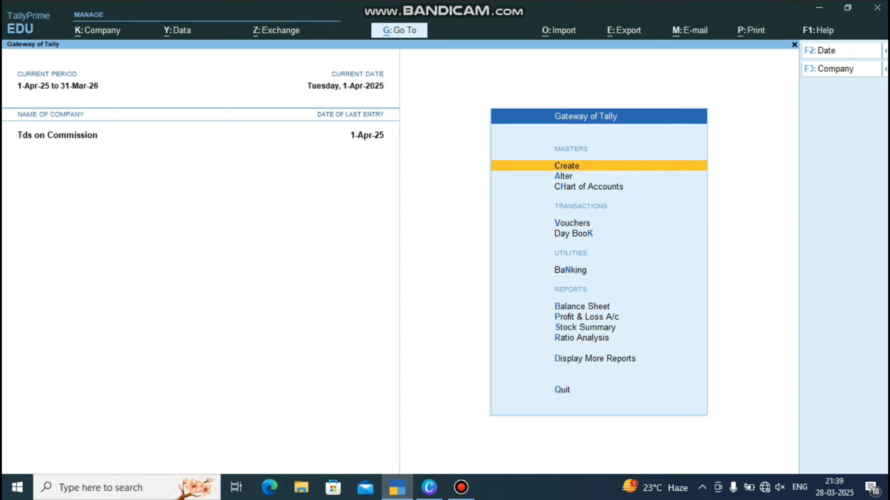
Open a payment voucher and start Autofill for a Stat Payment with TDS as the tax type.
key(Down)
key(Down)
key(Down)
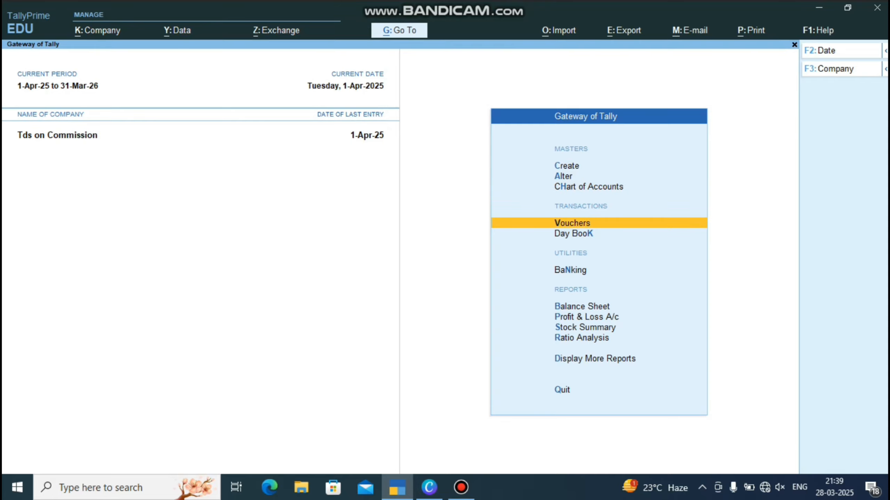
key(Return)
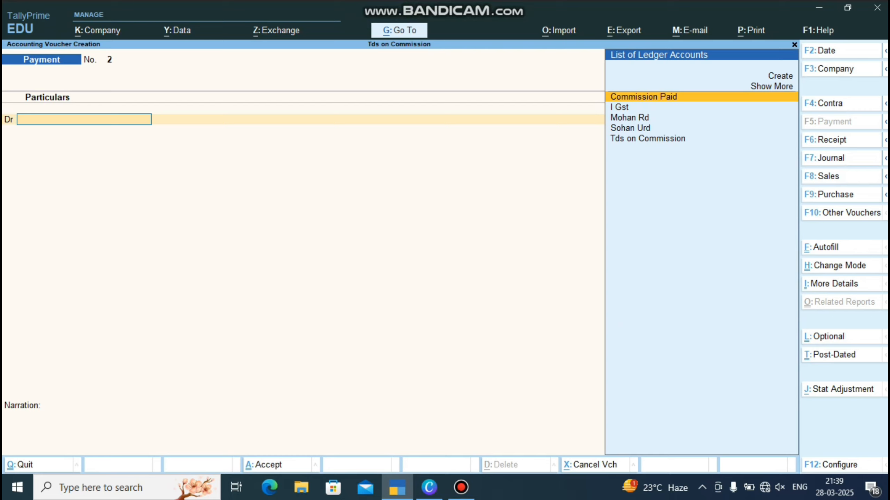
key(ctrl+f)
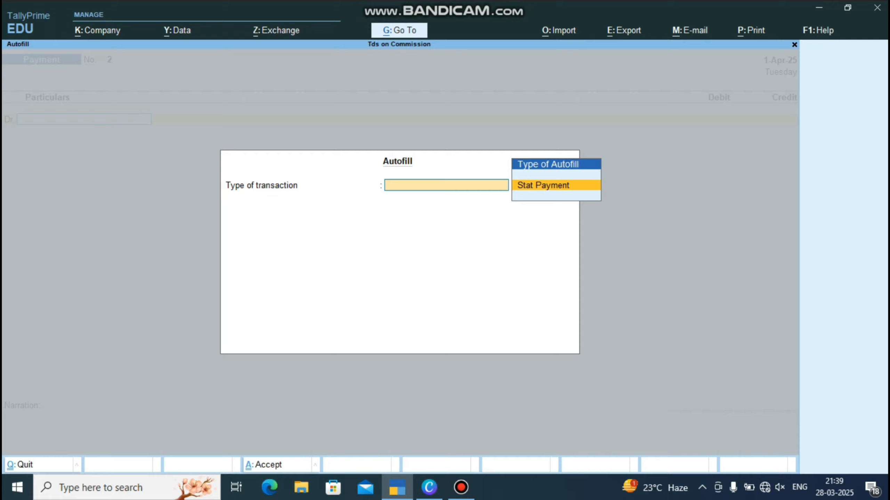
key(Return)
key(Down)
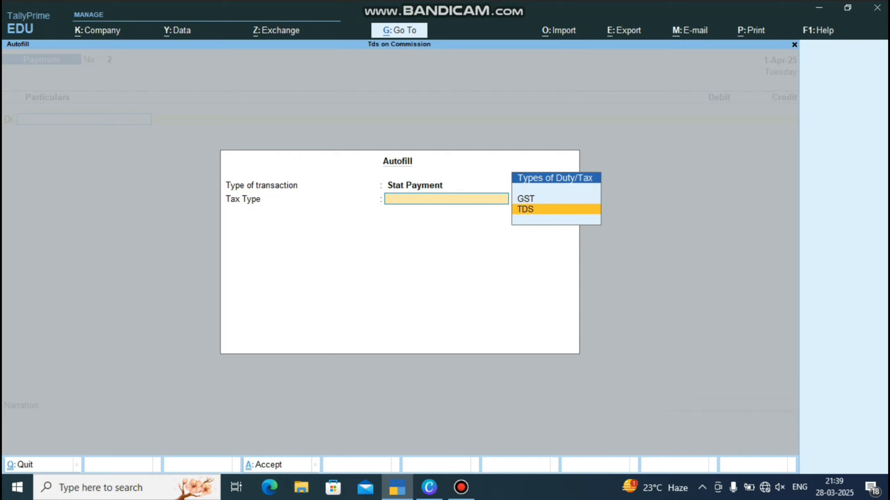
key(Return)
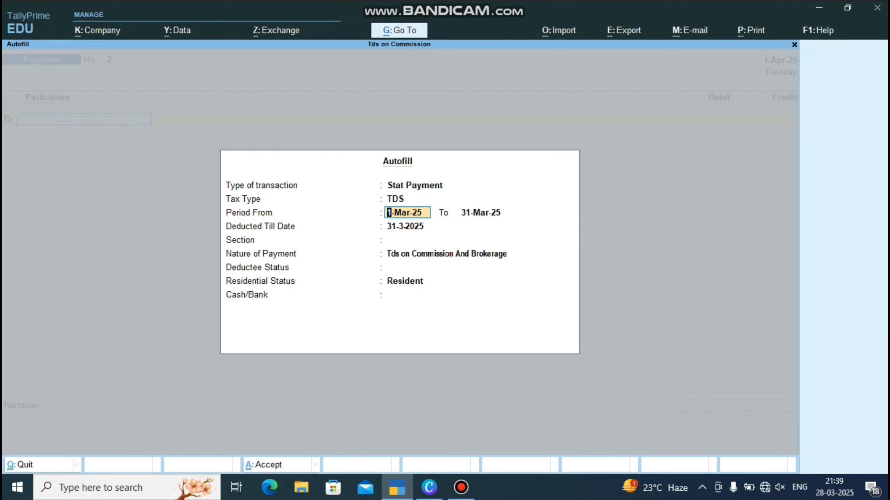
Autofill the TDS payment for March 2025, deducted till 1-4-2025, section 194-H, All Items deductee status, Resident, paid from Bank A/c.
key(Return)
key(Return)
text(1)
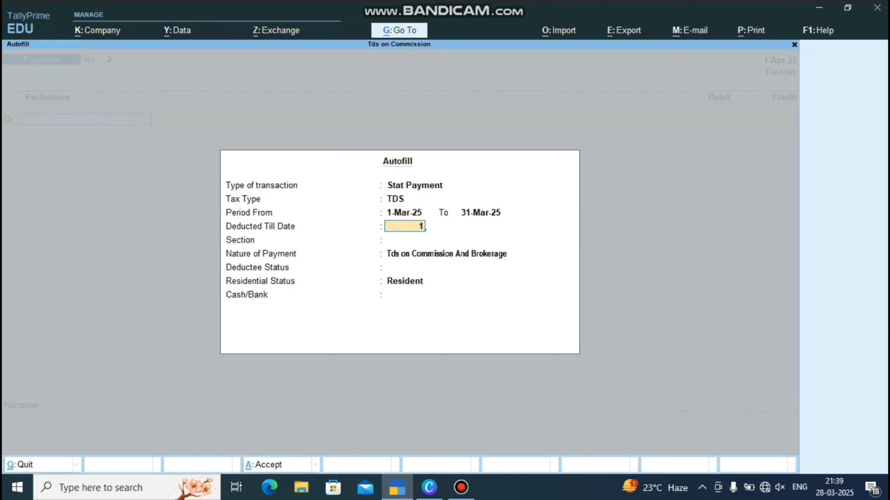
text( apr)
key(Return)
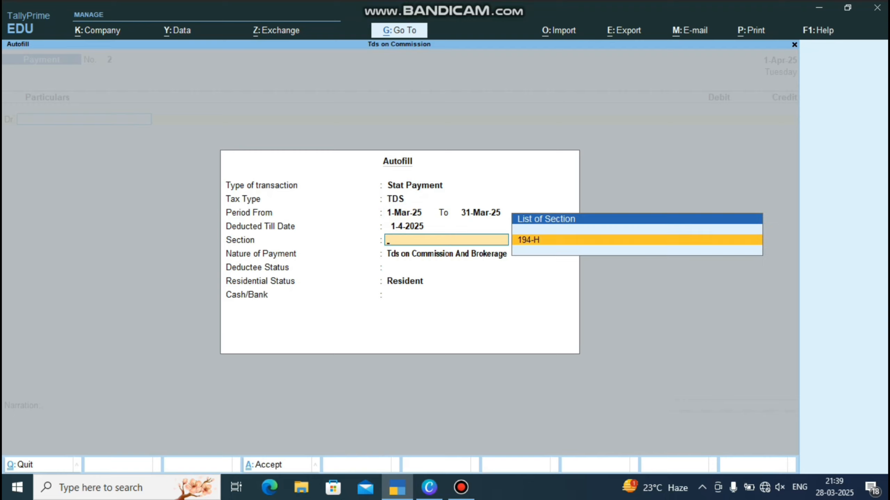
key(Return)
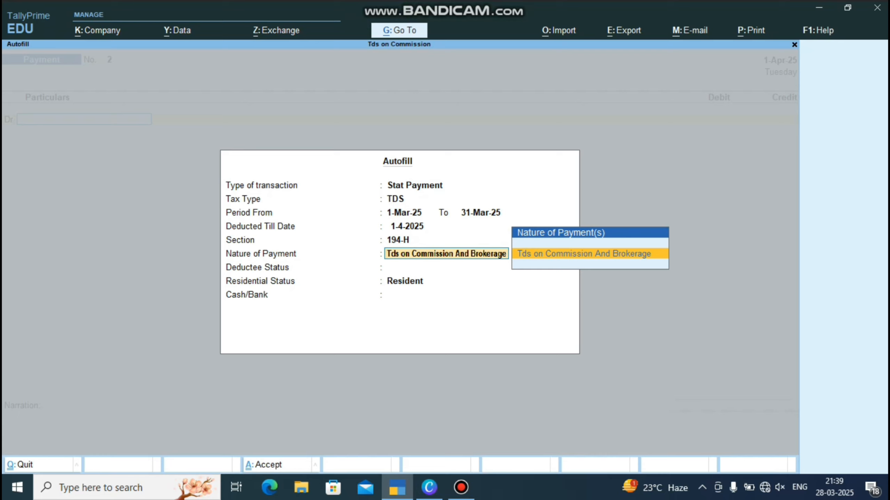
key(Return)
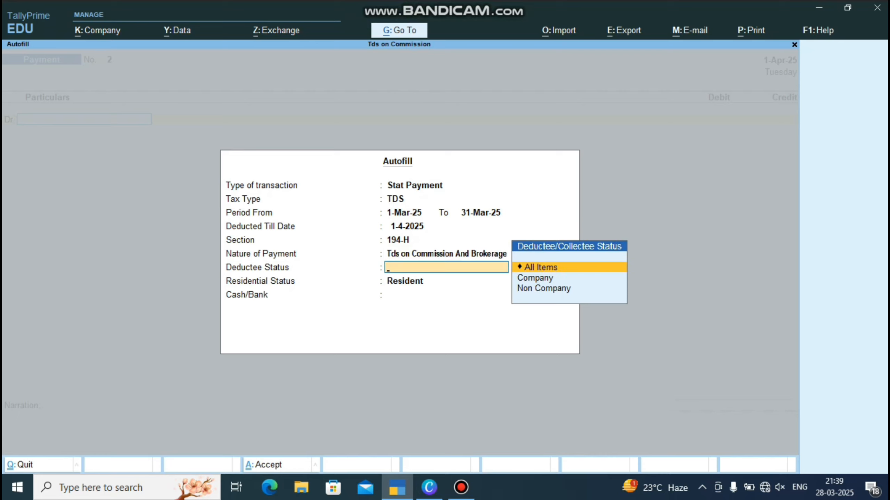
key(Return)
key(Return)
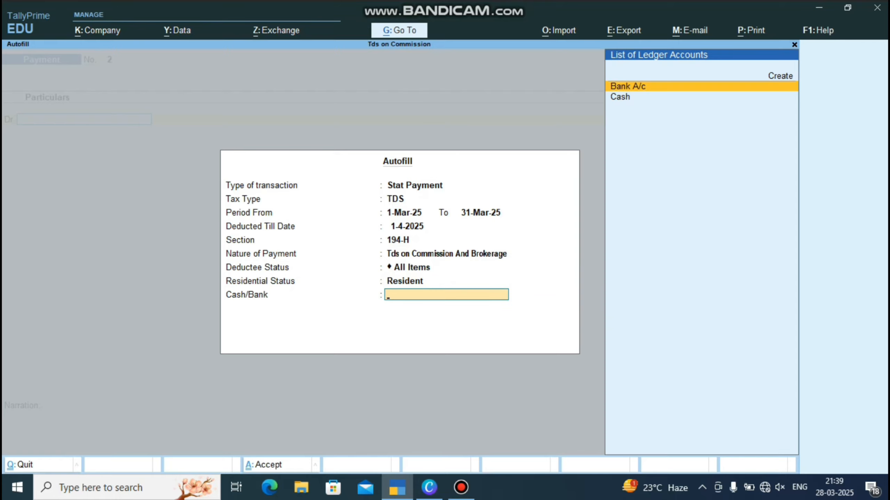
key(Return)
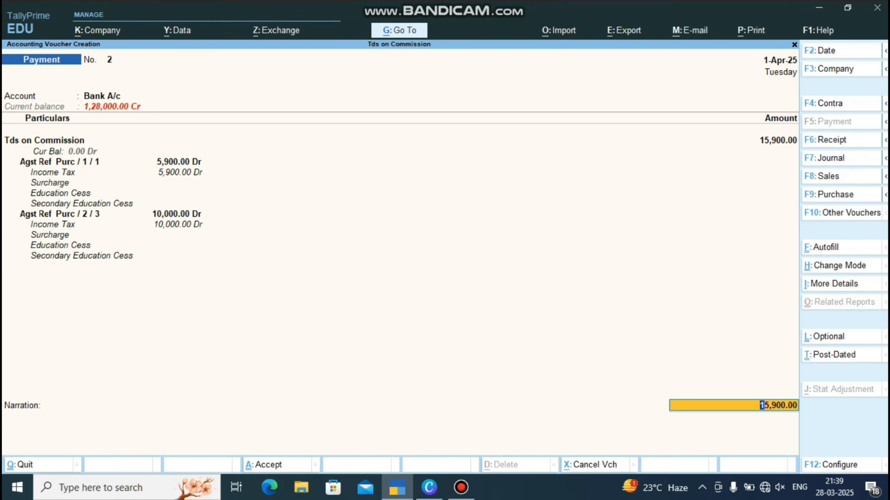
Accept the autofilled Tds on Commission payment without a narration, save the voucher, and leave voucher entry.
key(Return)
key(Return)
key(Return)
key(Return)
key(Return)
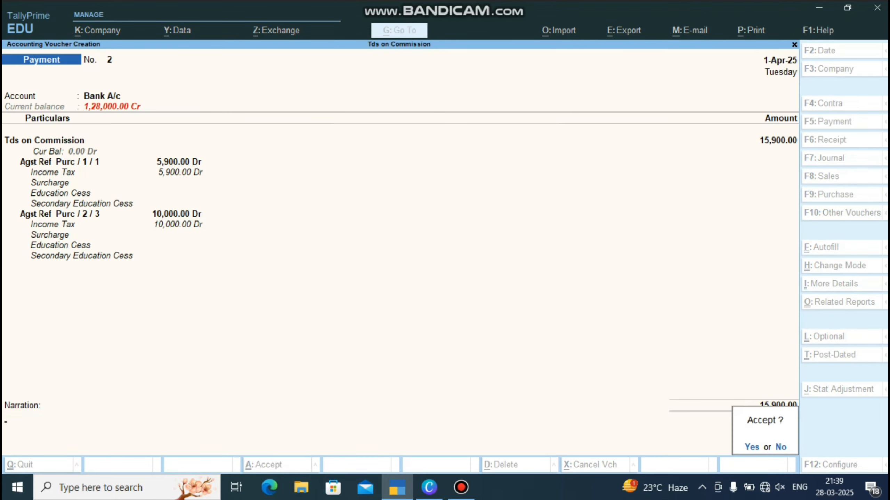
key(Return)
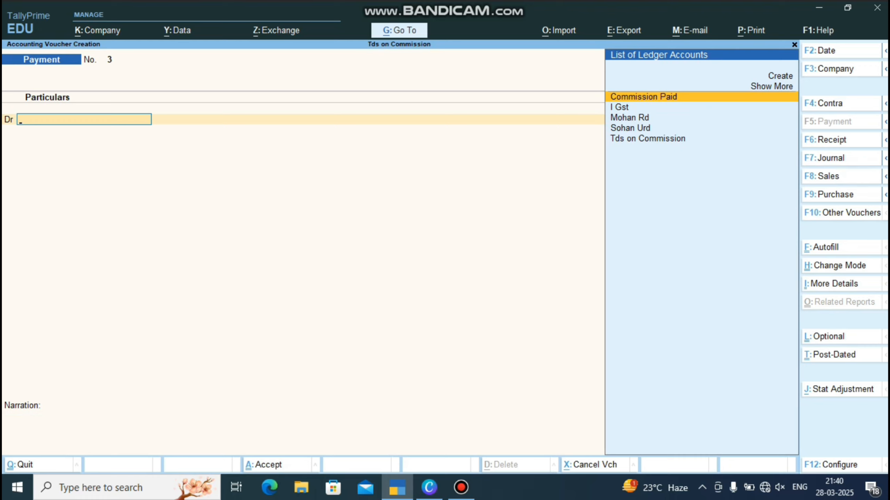
key(Escape)
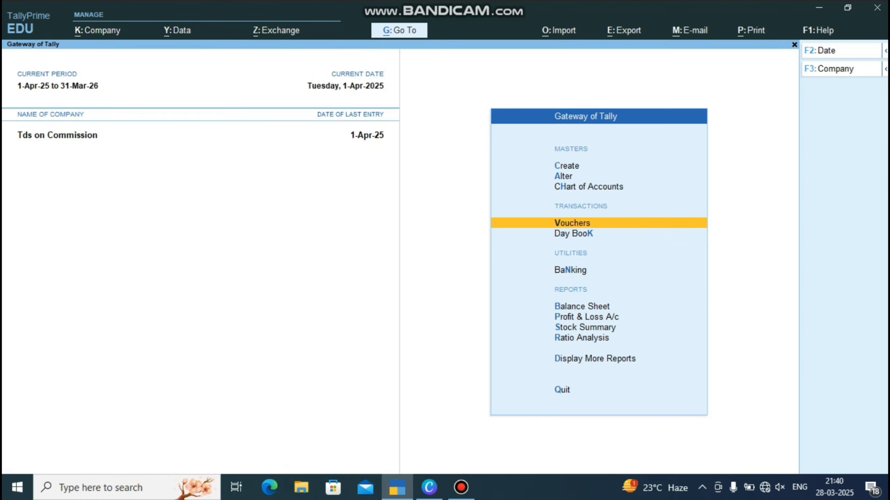
Open the GSTR-2 report from the statutory GST reports.
key(d)
key(Down)
key(Down)
key(Down)
key(Down)
key(Down)
key(Down)
key(Down)
key(Down)
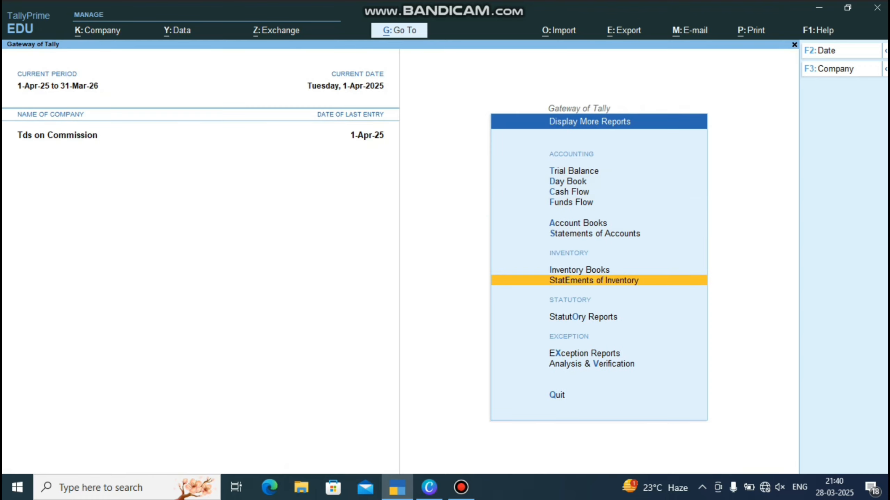
key(Return)
key(Return)
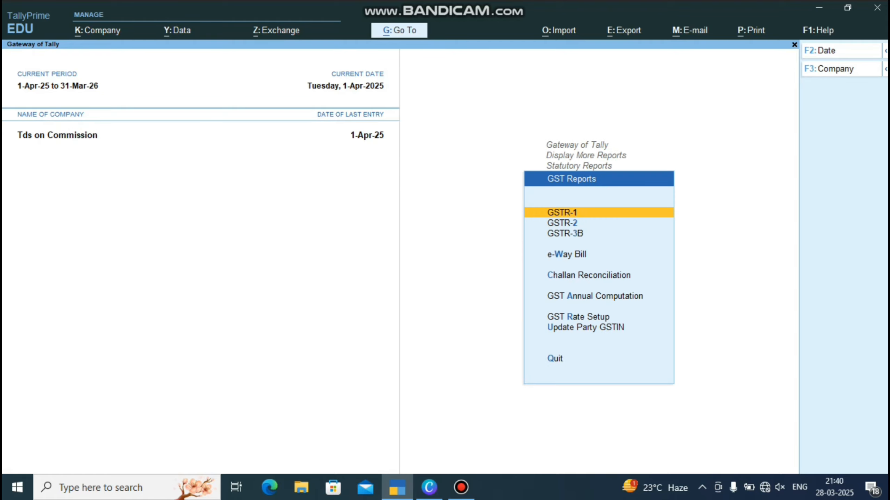
key(Down)
key(Return)
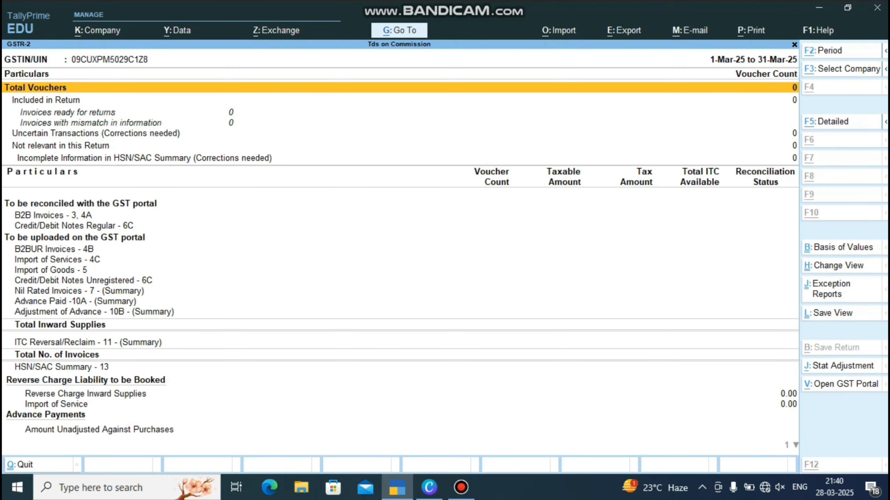
Set the GSTR-2 report period from 1-Apr-25 to 1-May-25.
key(F2)
text(1)
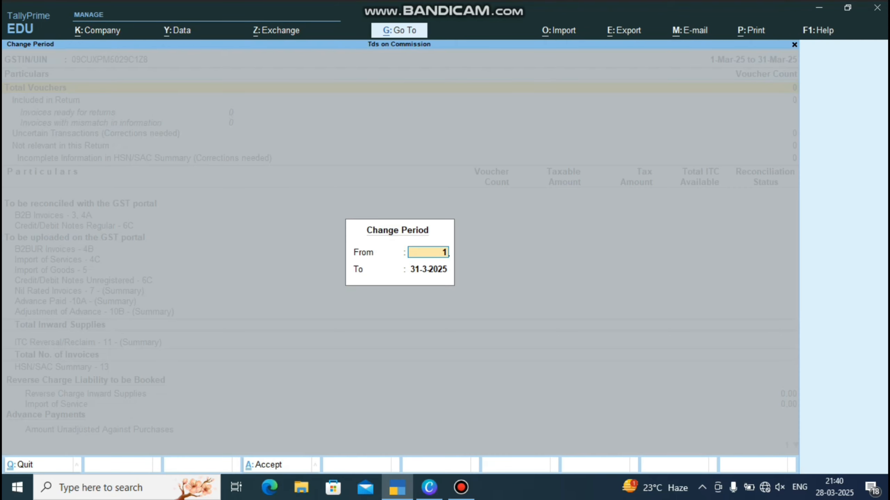
text( ao)
key(BackSpace)
text(pr)
key(Return)
text(1 may)
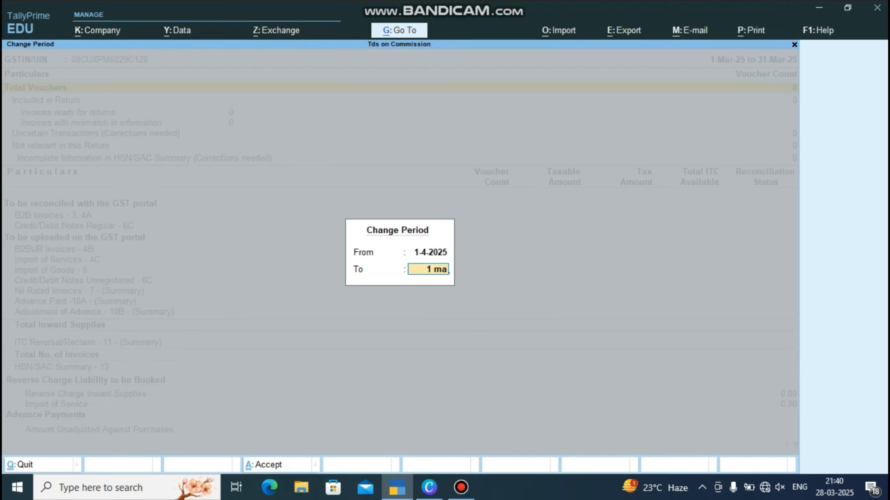
key(Return)
Examine the B2B invoices line and drill into the Intrastate vouchers under Nil Rated Invoices in GSTR-2.
key(Down)
key(Down)
key(Down)
key(Down)
key(Down)
key(Down)
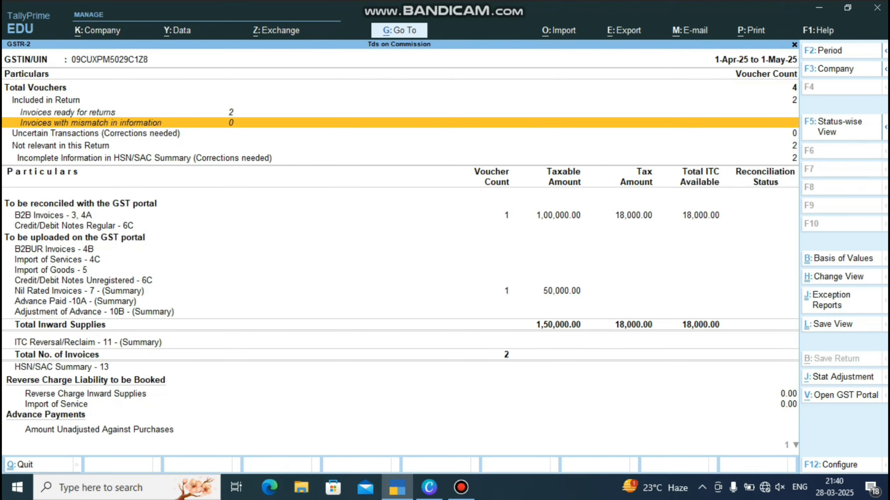
key(Up)
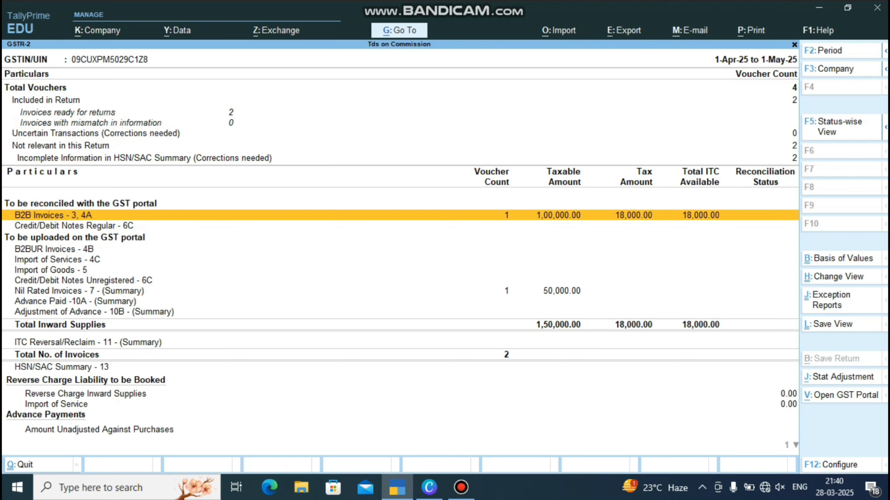
key(Down)
key(Down)
key(Down)
key(Down)
key(Down)
key(Down)
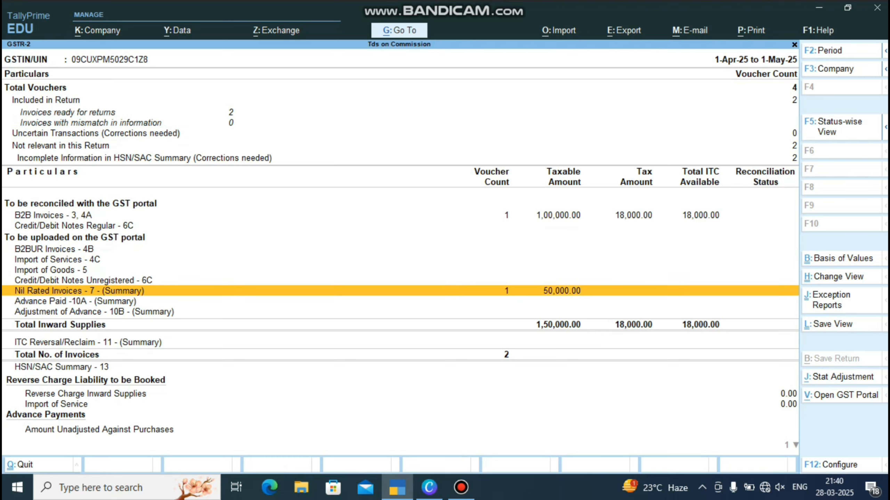
key(Return)
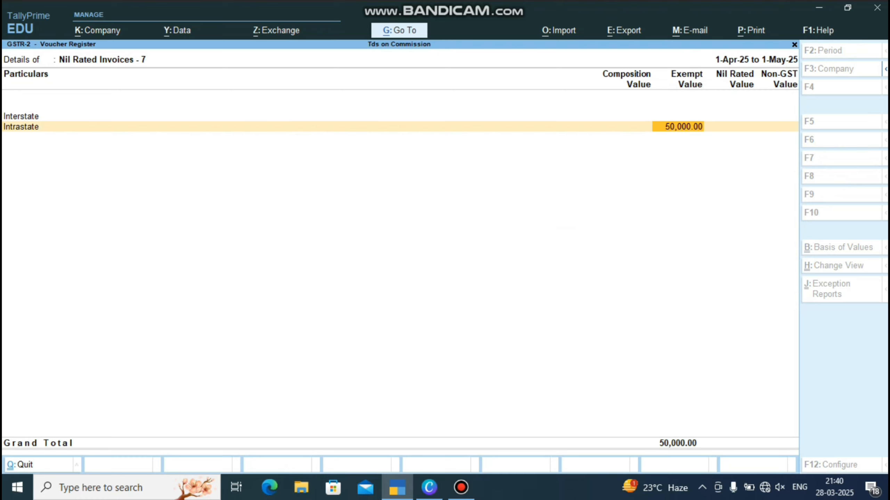
key(Return)
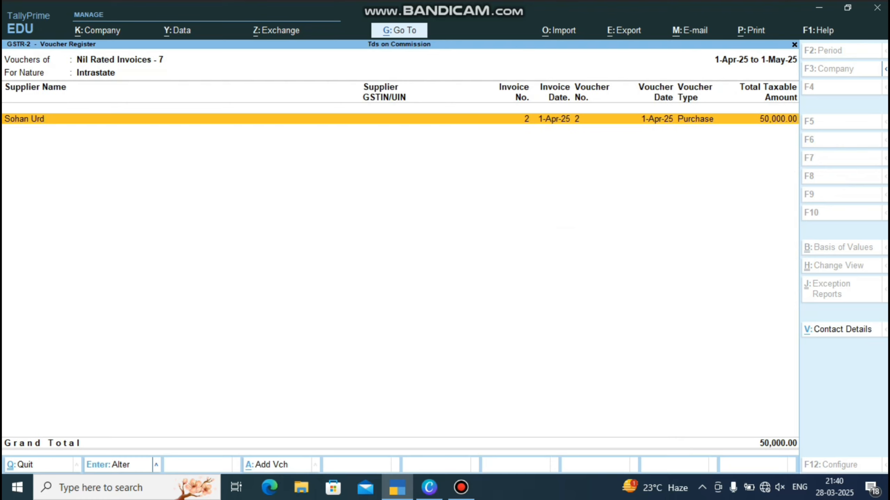
key(Escape)
key(Return)
key(Escape)
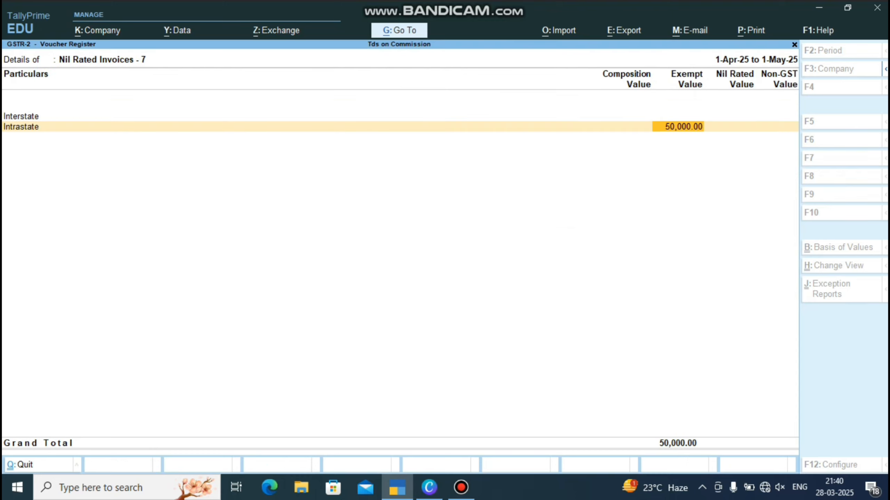
Leave GSTR-2 and open Form 26Q from the TDS reports.
key(Escape)
key(Escape)
key(Escape)
key(Down)
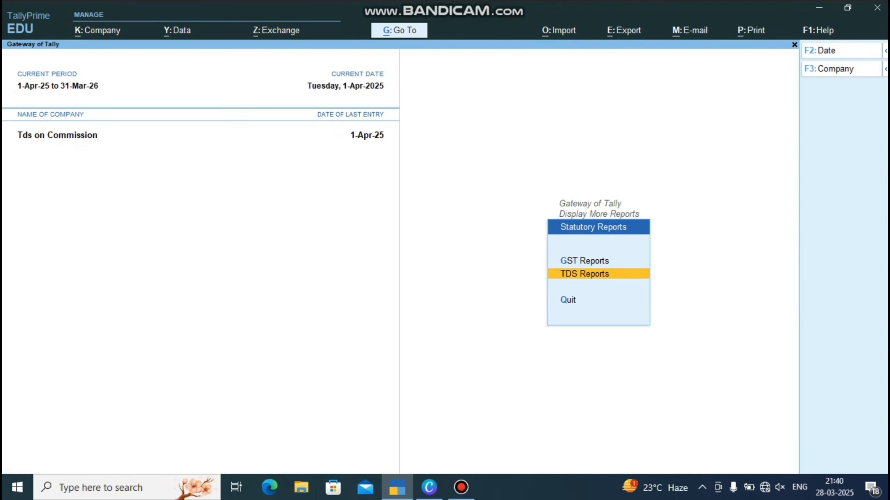
key(Return)
key(Down)
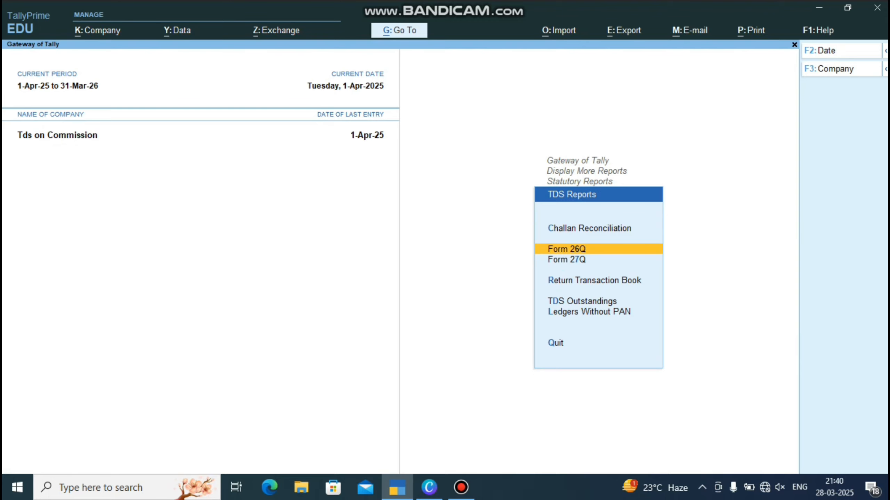
key(Return)
Examine the Deduction at Normal Rate details in Form 26Q down to the registered creditor's nature of payment, and return to the form.
key(Down)
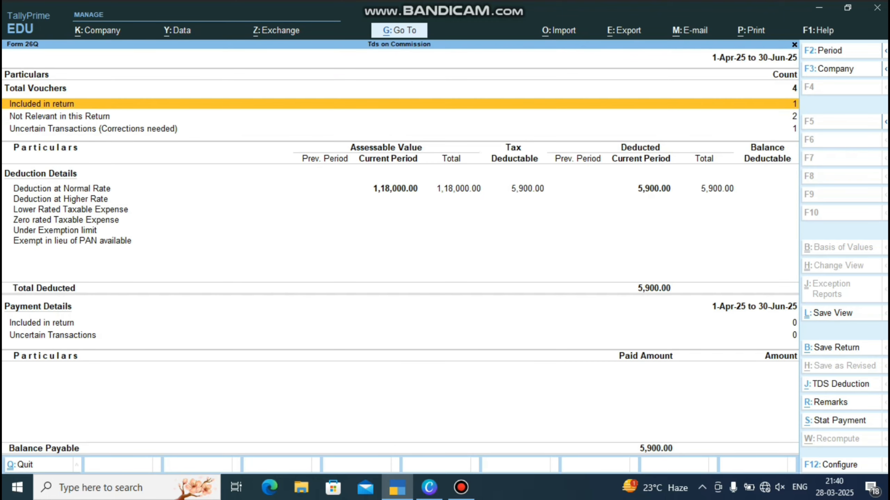
key(Down)
key(Down)
key(Down)
key(Down)
key(Up)
key(Up)
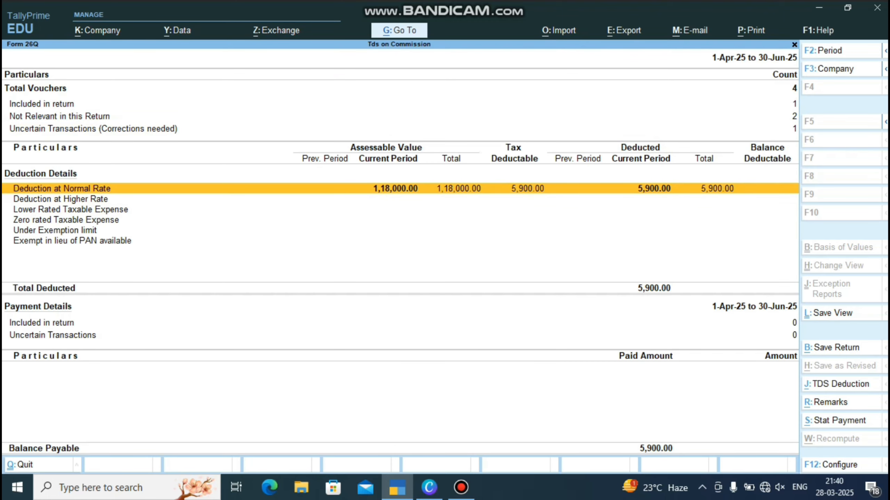
key(Return)
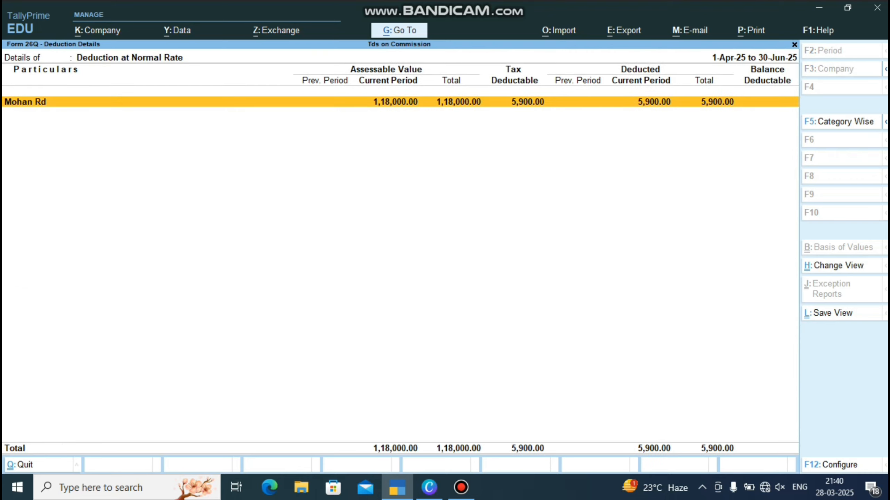
key(Return)
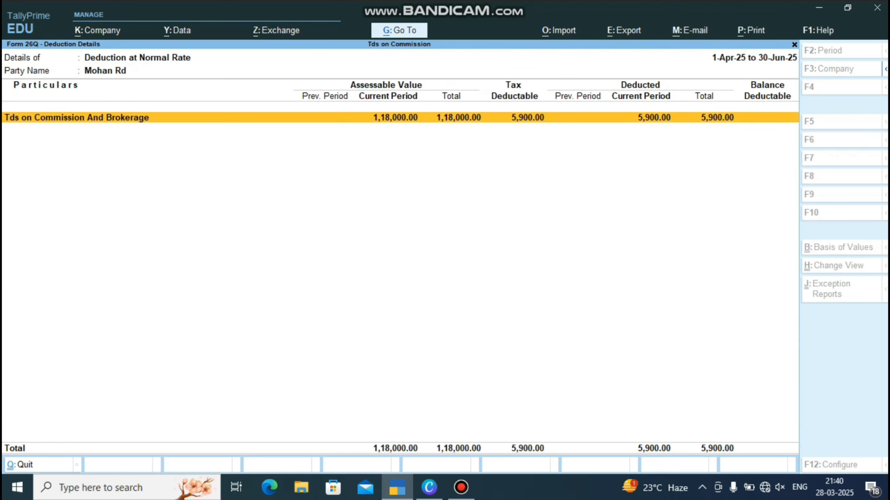
key(Escape)
key(Escape)
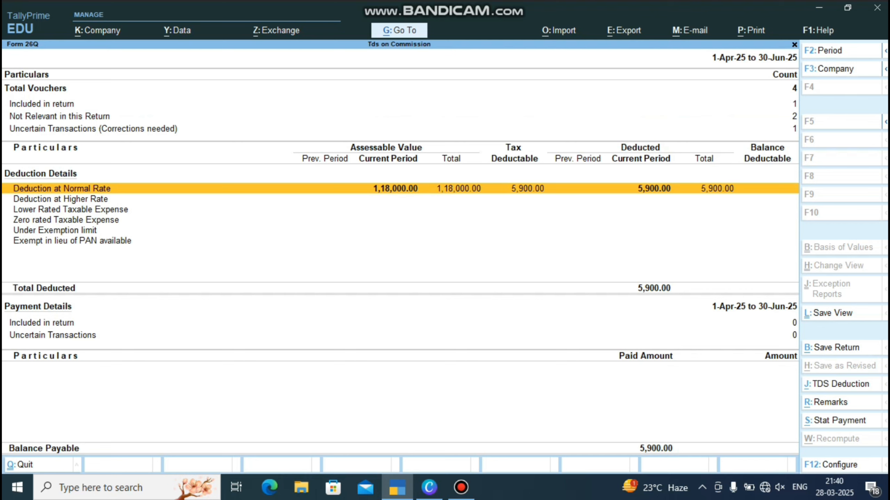
Open the PAN not available for party exception under Form 26Q's Uncertain Transactions.
key(Up)
key(Up)
key(Up)
key(Down)
key(Down)
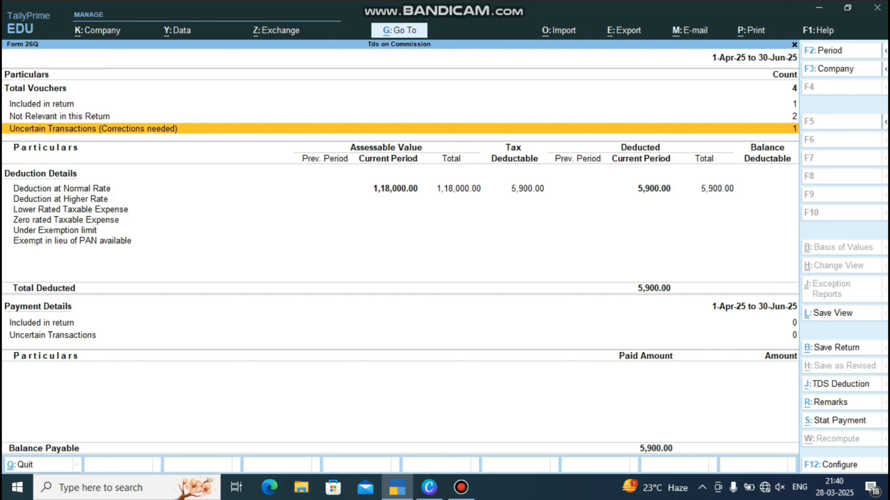
key(Return)
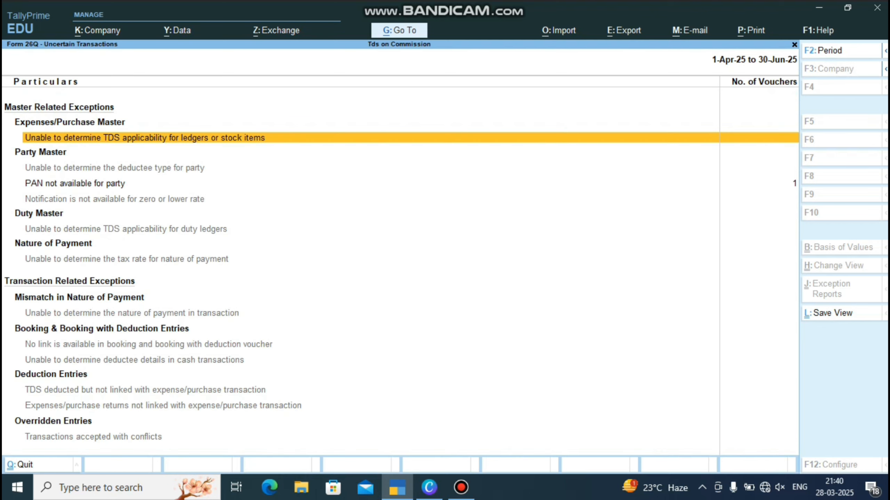
key(Down)
key(Down)
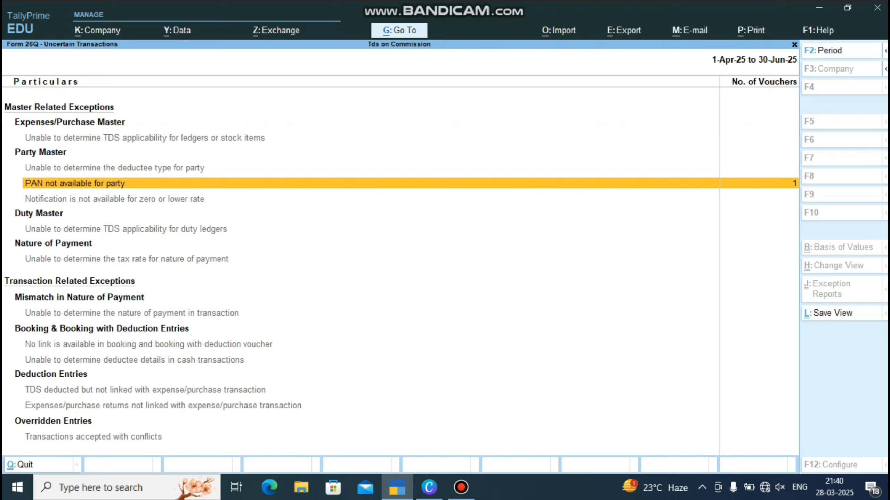
key(Return)
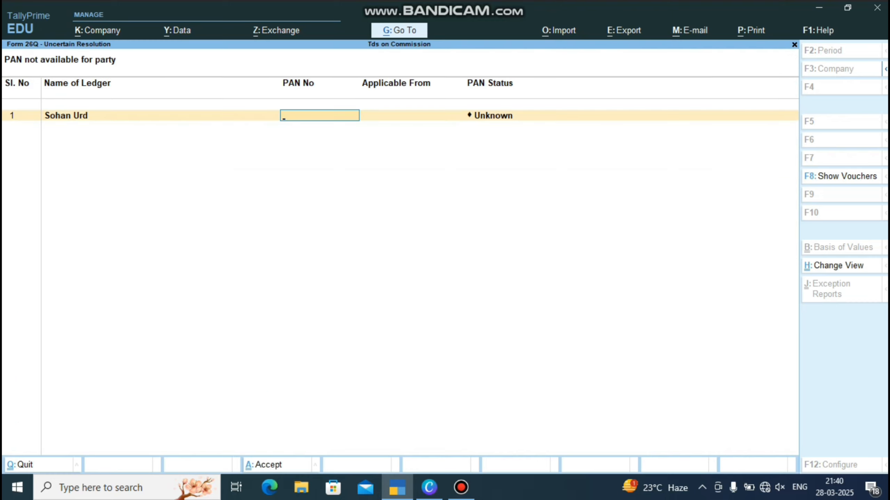
Enter the unregistered creditor's PAN to resolve the exception, accept it, and return to Form 26Q.
text(AAAPS1232A)
key(Return)
key(Return)
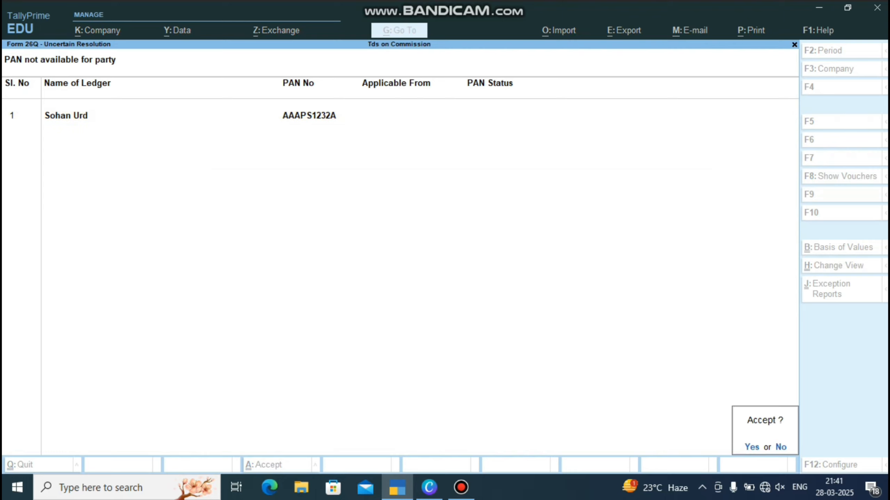
key(Escape)
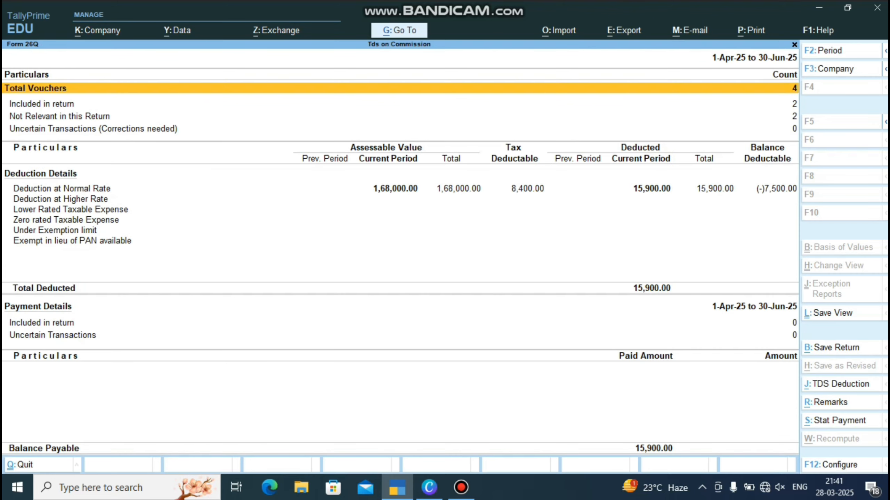
Review the party-wise breakdown of Deduction at Normal Rate in the updated Form 26Q.
key(Down)
key(Down)
key(Down)
key(Down)
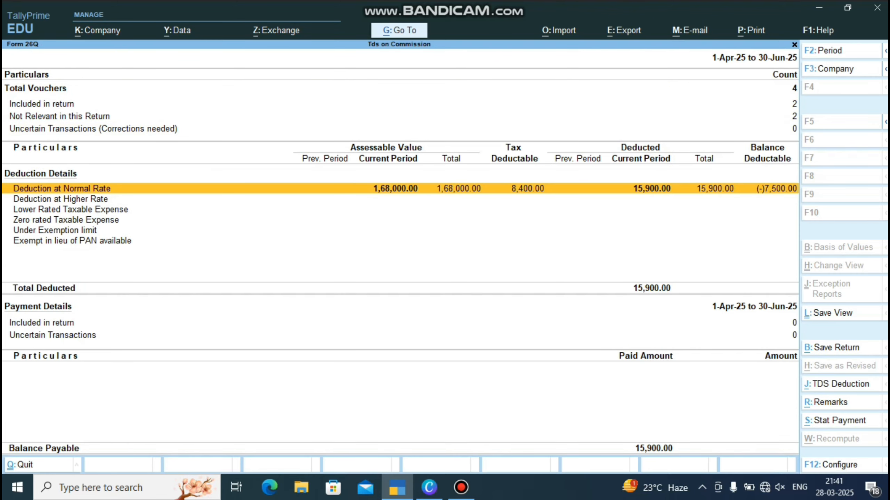
key(Return)
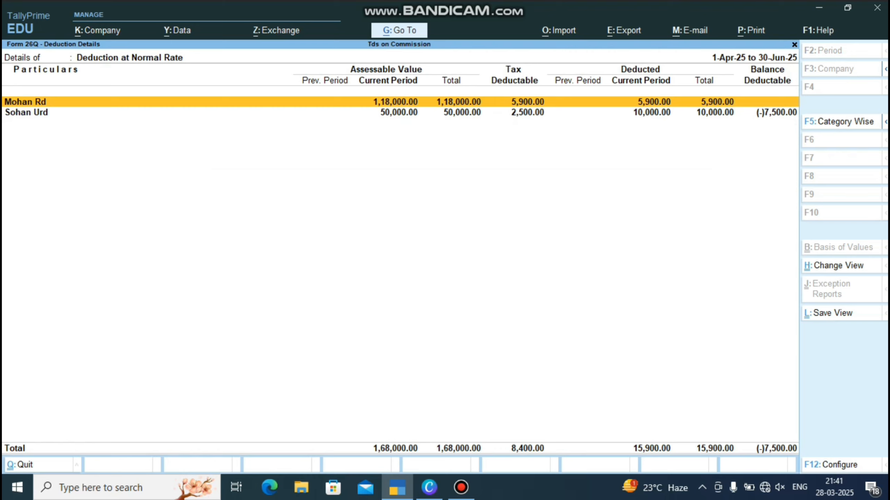
Check the unregistered creditor's entry in the Deduction at Normal Rate breakdown and return to the Gateway of Tally.
key(Down)
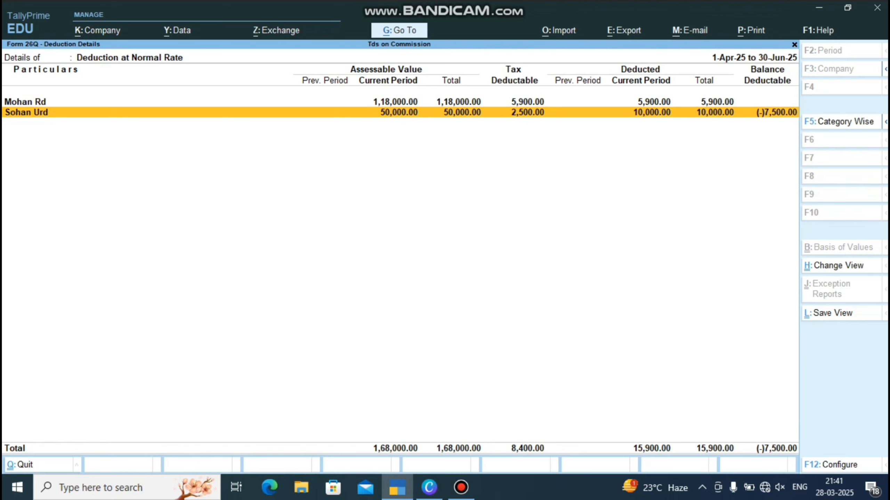
key(Escape)
key(Escape)
key(Escape)
key(Escape)
key(Escape)
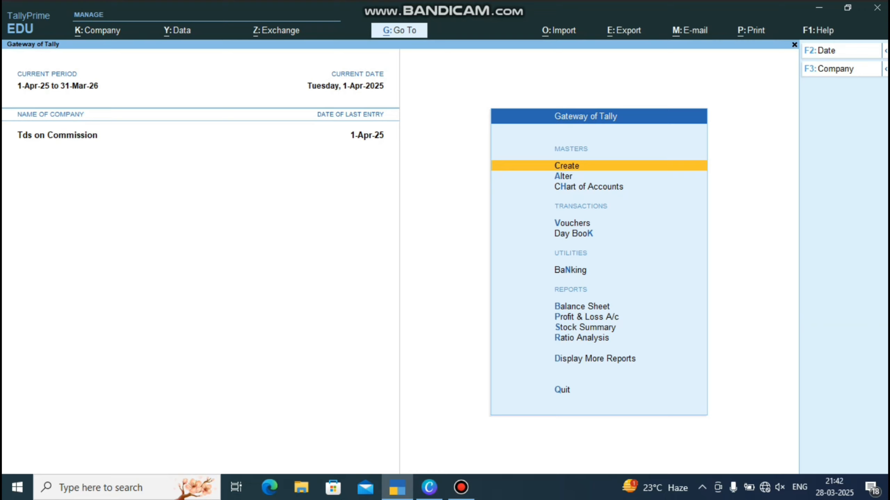
Open the Tds on Commission payment voucher from the Day Book.
key(Down)
key(Down)
key(Down)
key(Down)
key(Return)
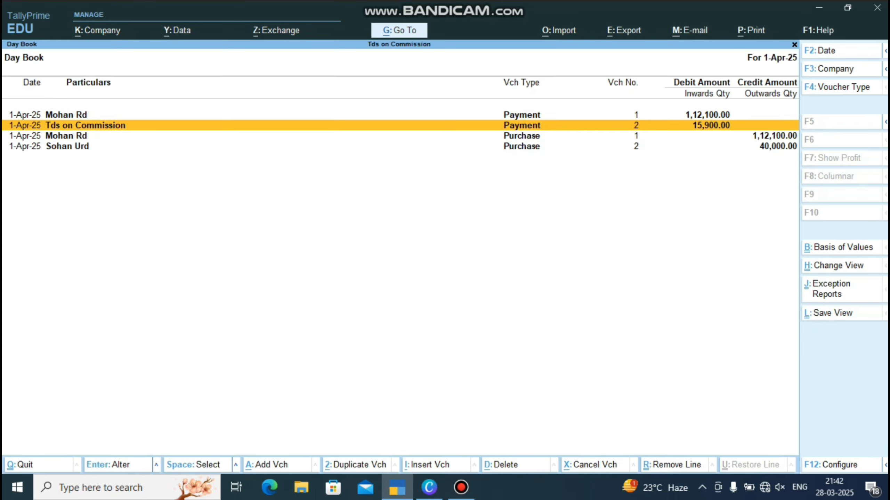
key(Return)
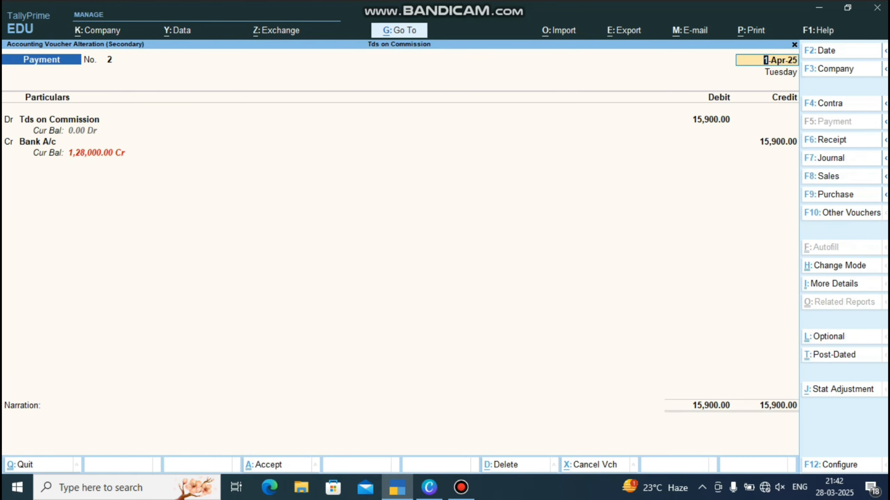
Preview the payment voucher's TDS challan printout, enlarge it, and examine it down to the Taxpayers Counterfoil.
key(ctrl+p)
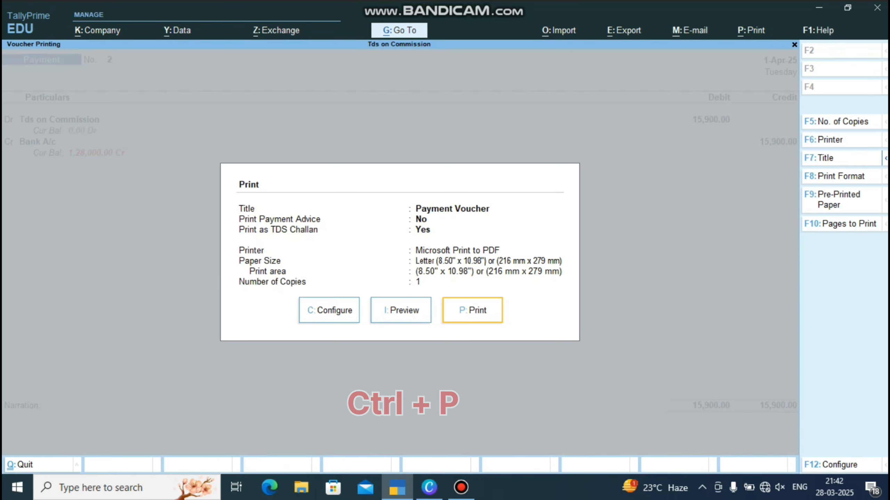
key(Left)
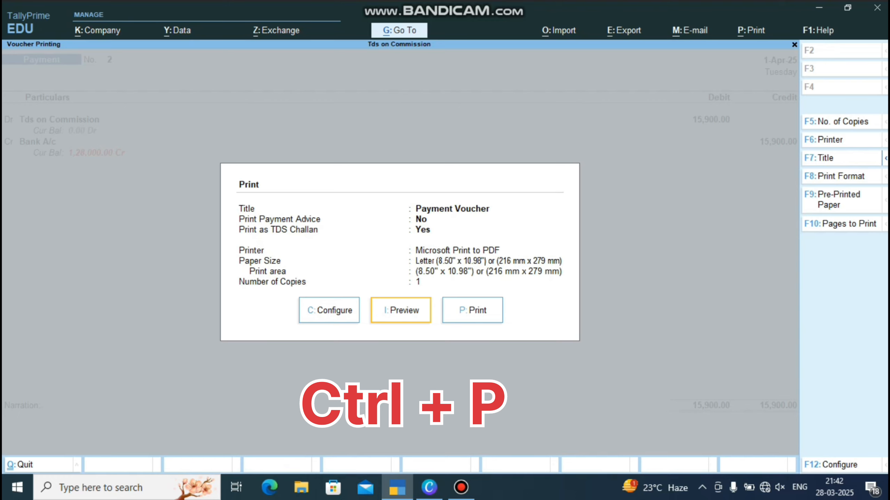
key(Return)
key(alt+z)
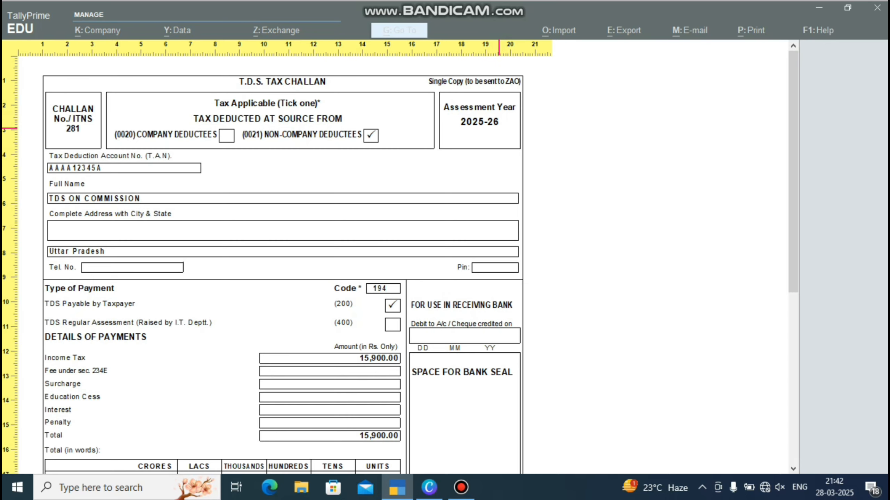
scroll(499, 128, down, 3)
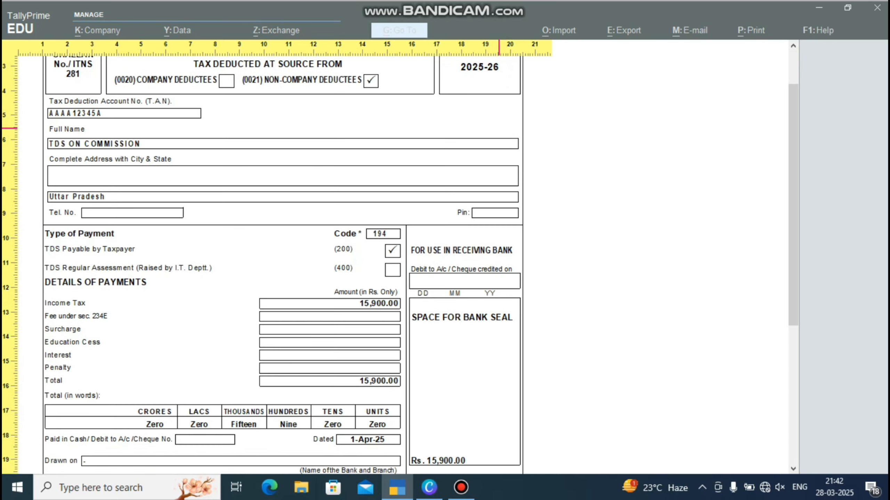
scroll(499, 128, down, 5)
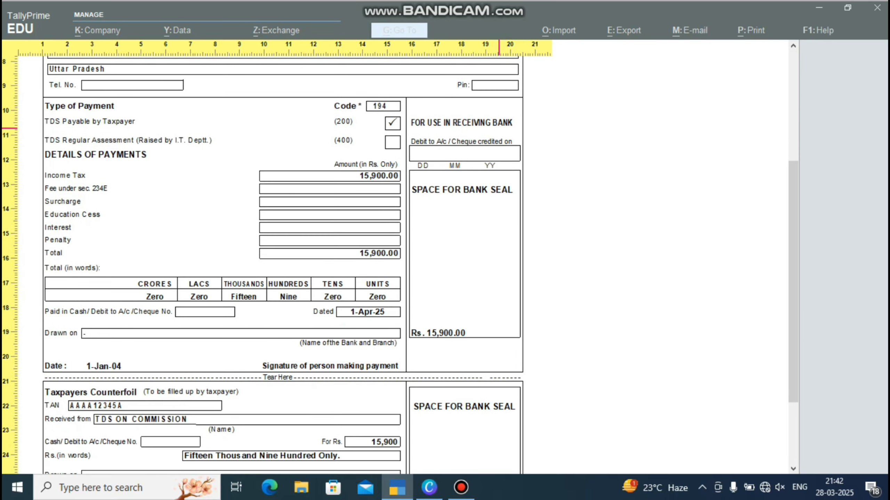
scroll(499, 129, down, 3)
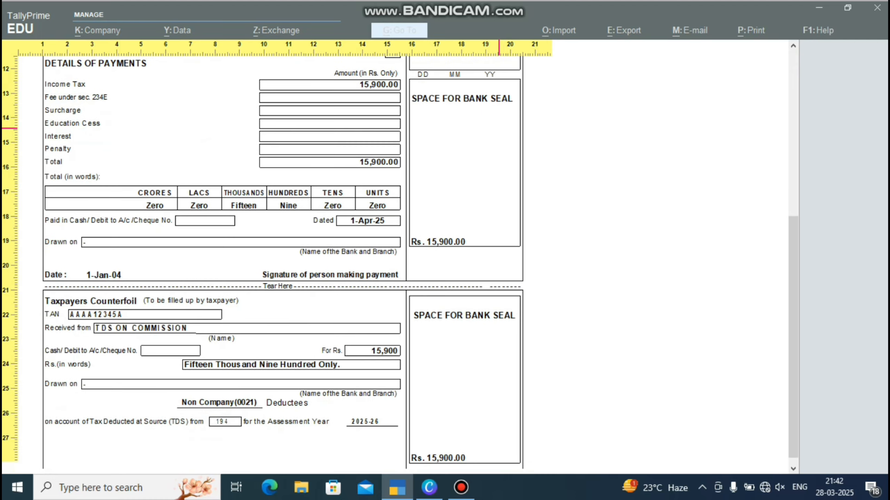